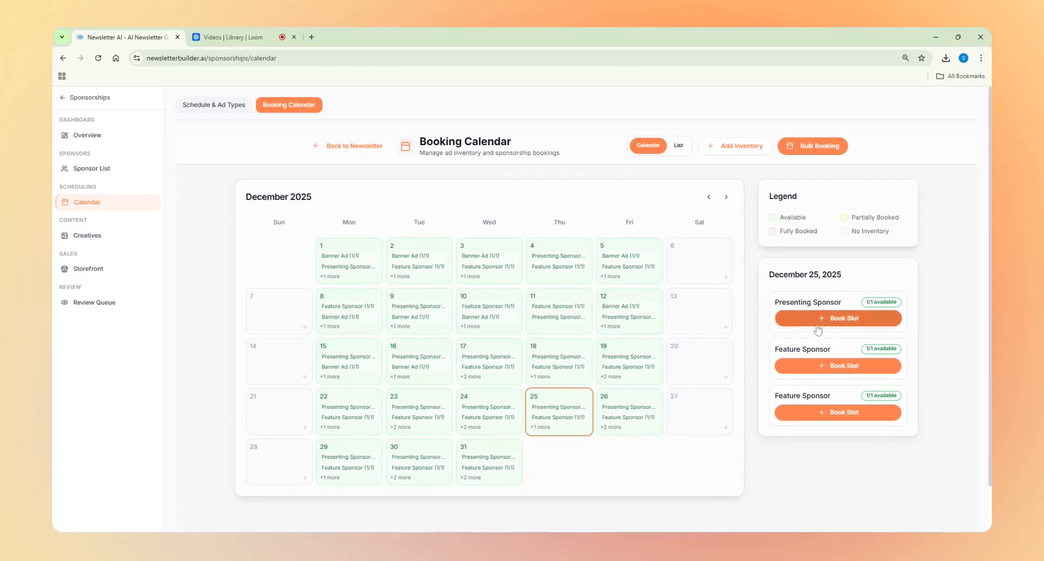
Step: View the ad slots offered on December 26 and December 17, 2025 in the booking calendar
click(630, 410)
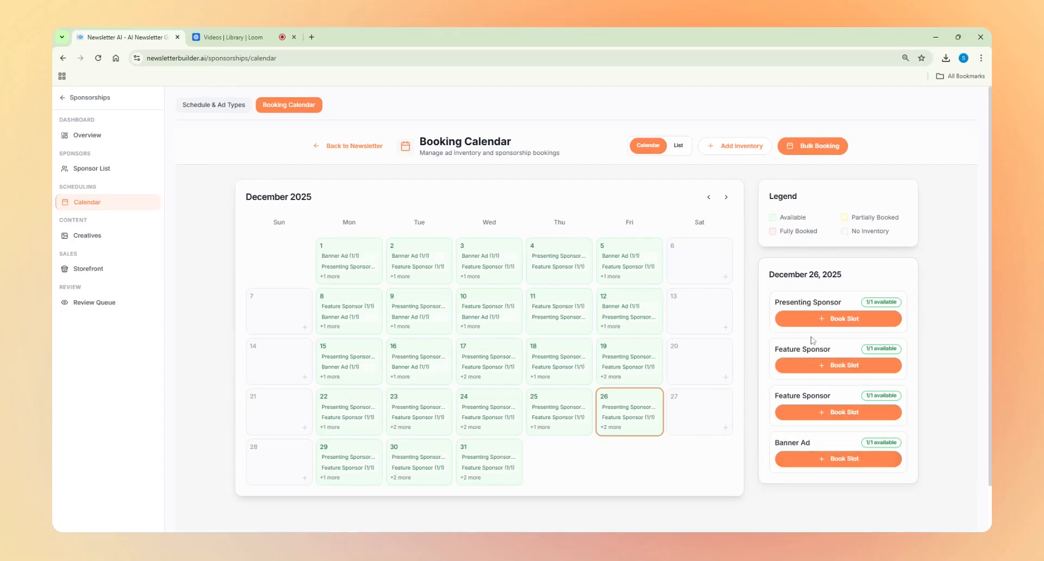
click(485, 371)
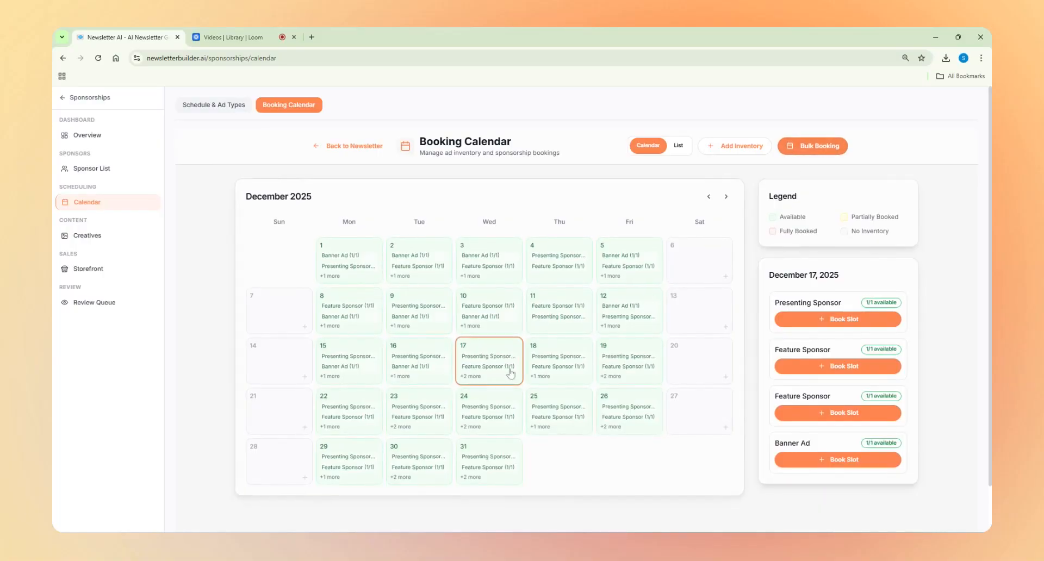
Step: Start a bulk booking with ACME Corp as the sponsor and Presenting Sponsor as the ad type
click(819, 146)
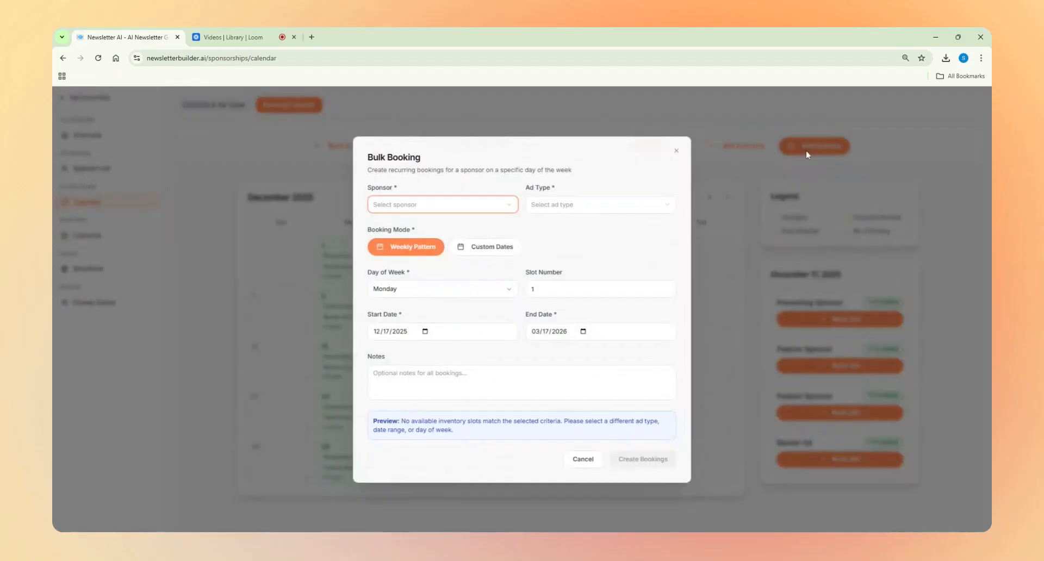
click(478, 210)
click(432, 224)
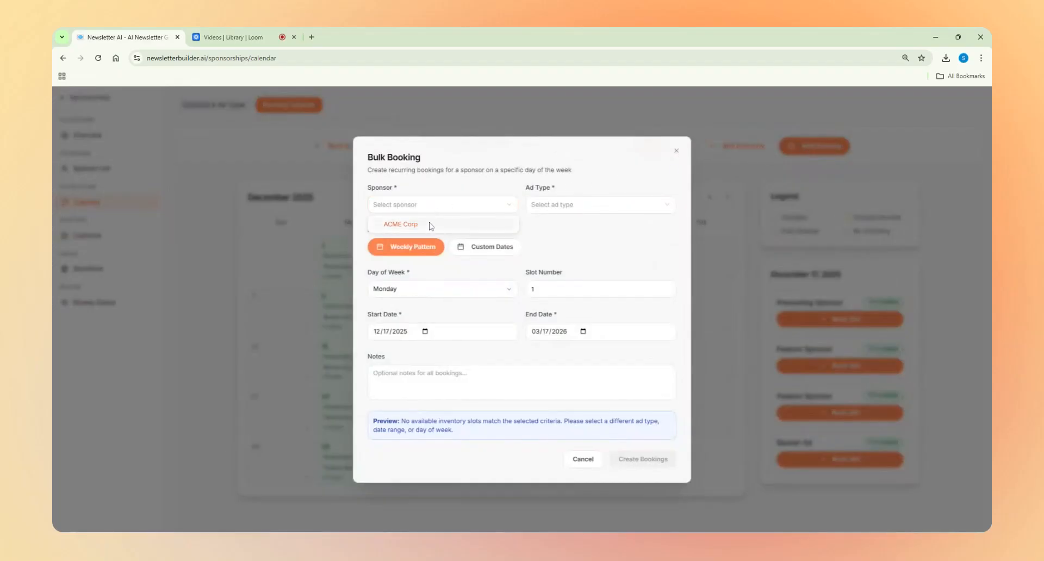
click(433, 205)
click(416, 225)
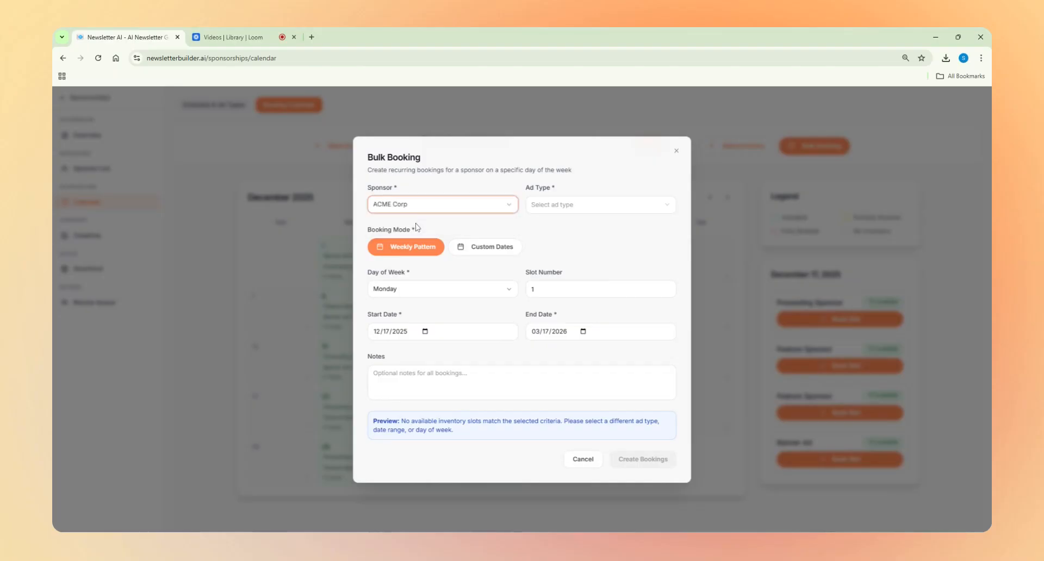
click(567, 206)
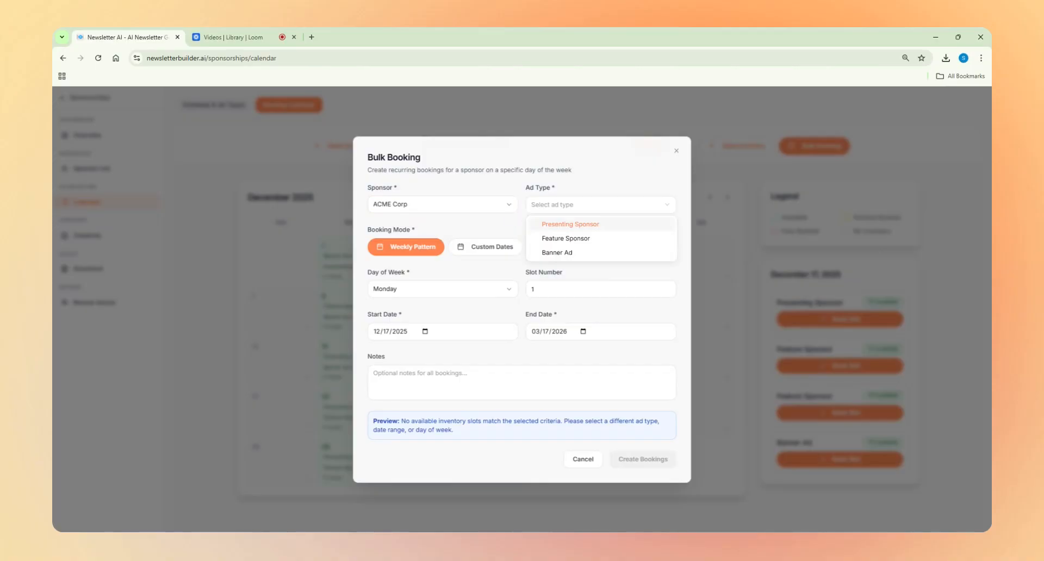
click(572, 224)
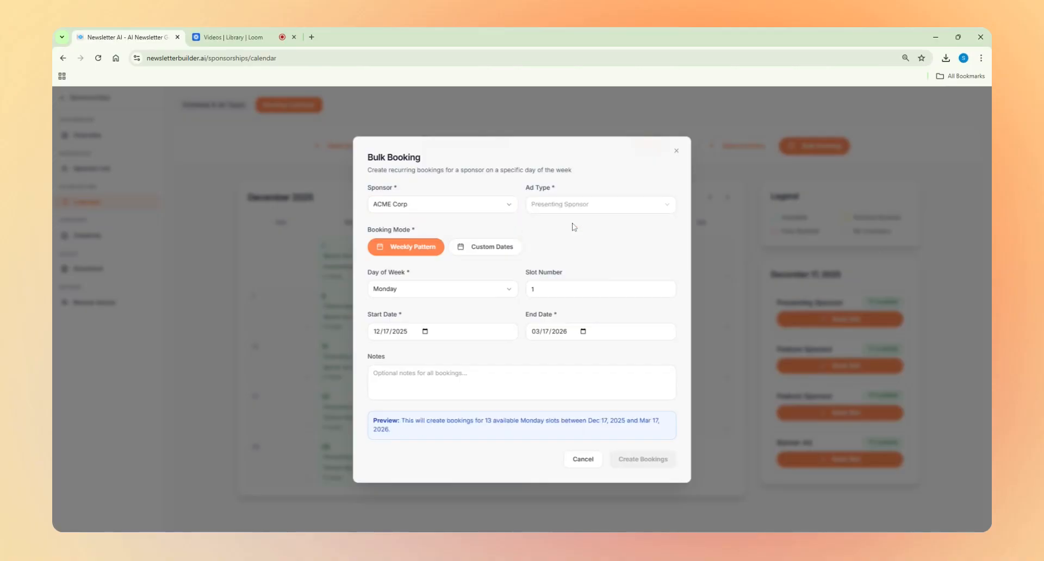
Step: Set the weekly Monday booking's end date to 03/23/2026 and read through the booking preview
click(435, 293)
click(574, 283)
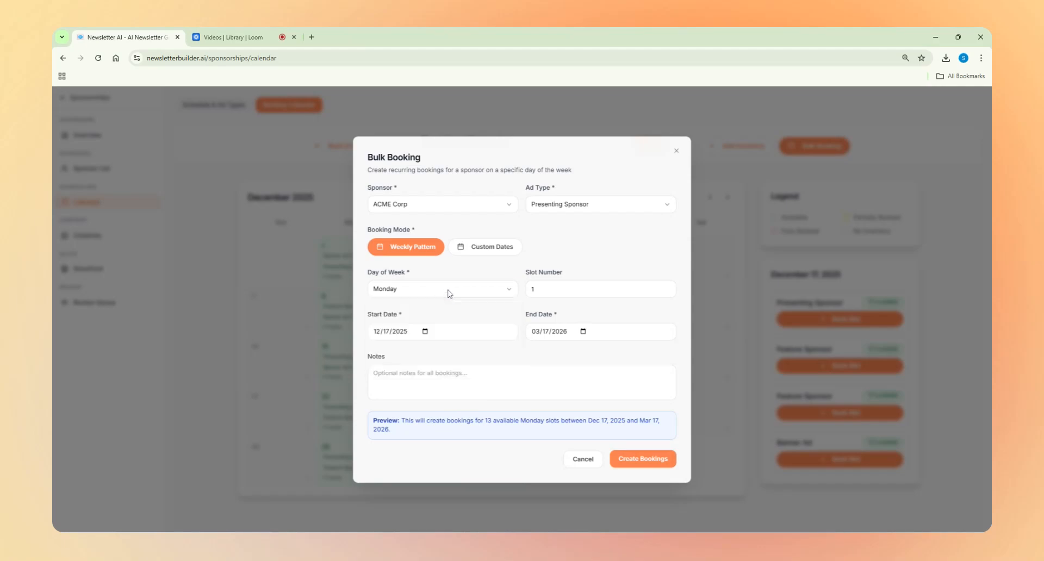
click(573, 287)
click(483, 276)
click(569, 427)
drag(401, 422, 517, 436)
click(516, 436)
drag(481, 421, 513, 421)
click(478, 428)
click(554, 418)
drag(438, 421, 408, 422)
drag(401, 421, 400, 421)
Step: Examine the Custom Dates booking mode and its date selection, and return to the Weekly Pattern mode
click(496, 249)
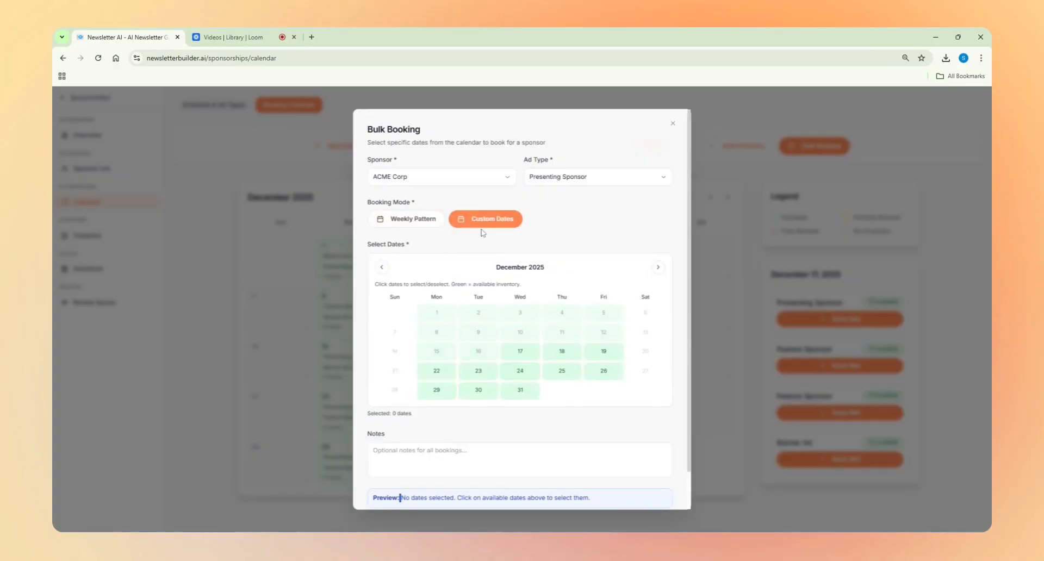
scroll(530, 353, down, 1)
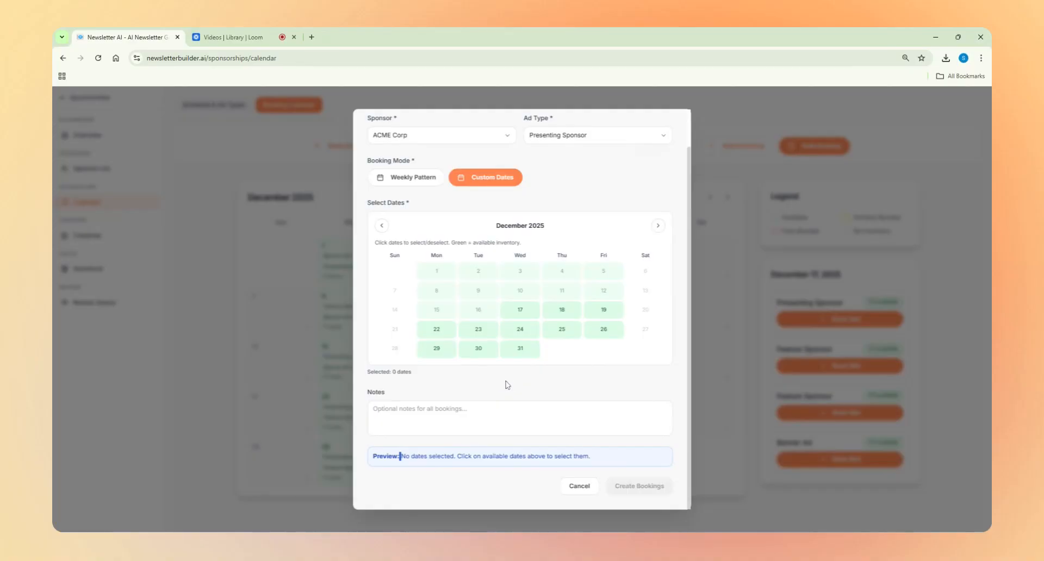
scroll(513, 385, up, 1)
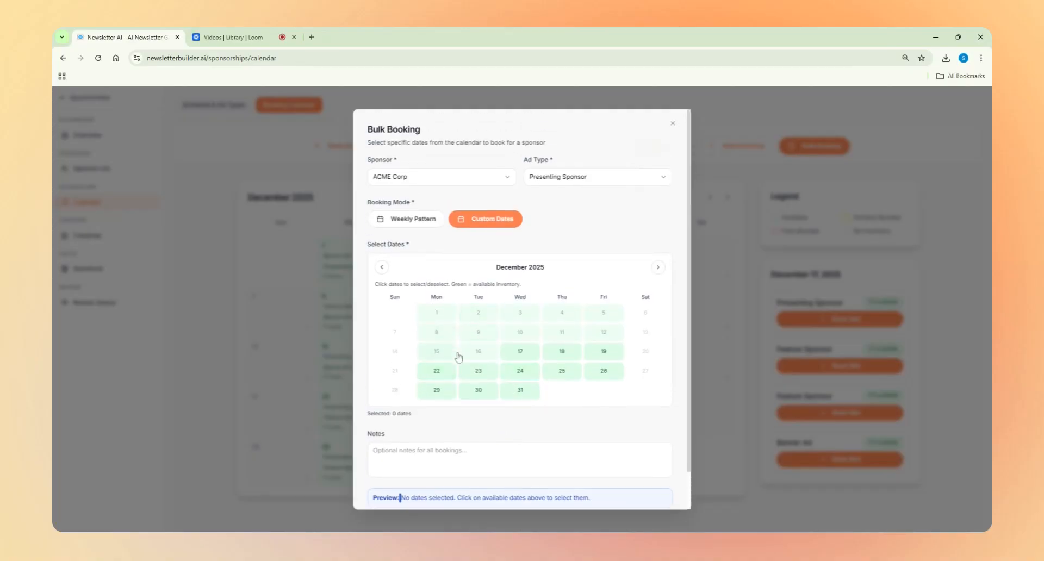
click(415, 220)
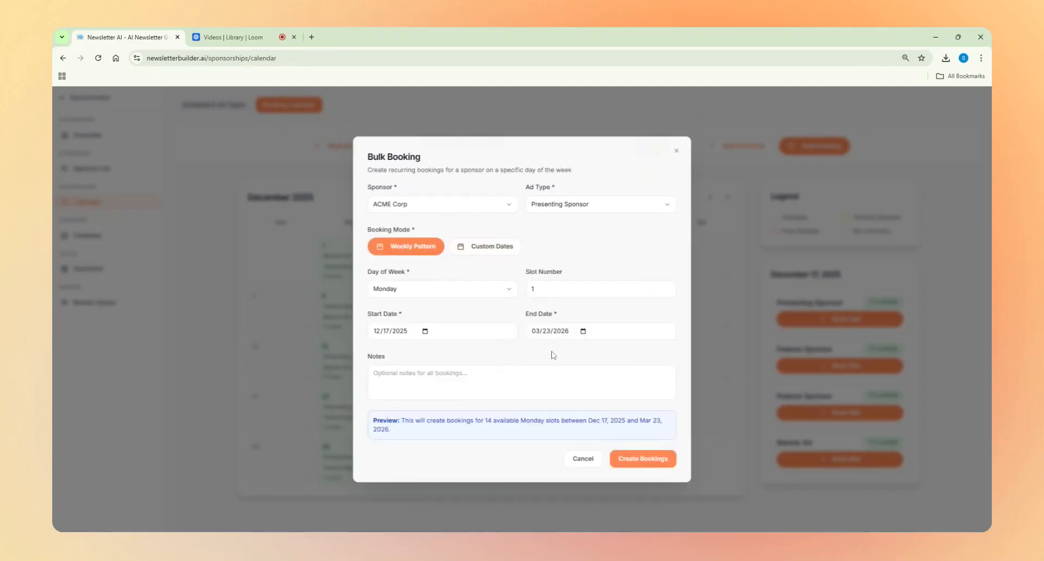
Step: Create the weekly Monday bookings for ACME Corp from 12/17/2025 to 03/23/2026
click(559, 331)
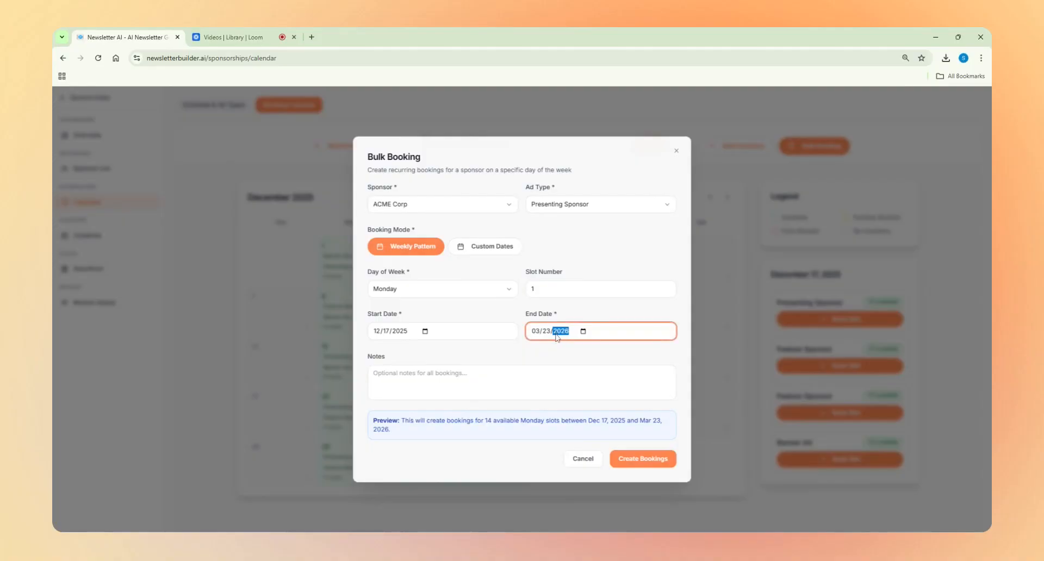
click(640, 461)
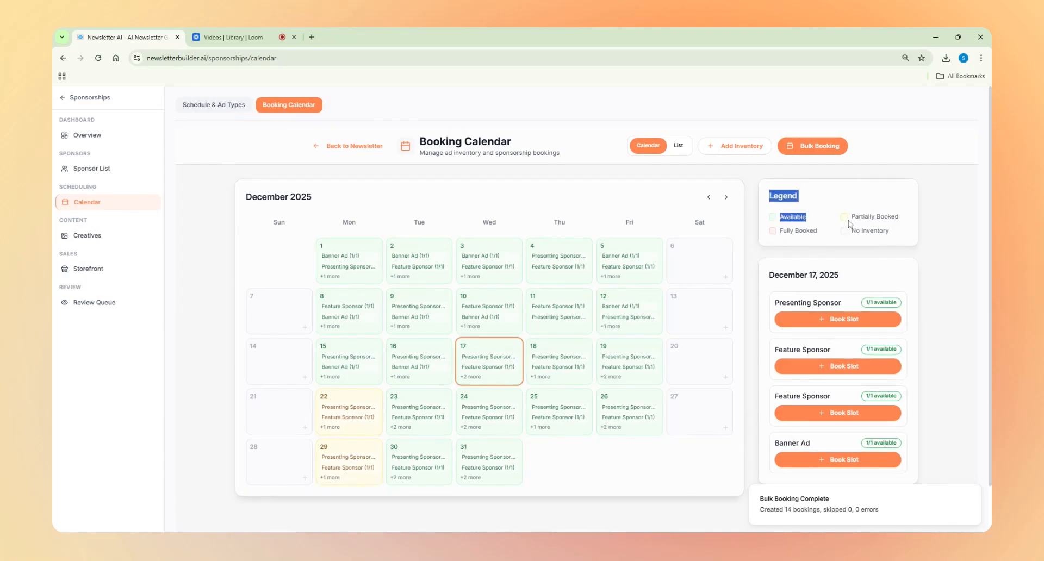
Step: Inspect the slots on December 22, 2025, including the Presenting Sponsor booking for ACME Corp
click(360, 416)
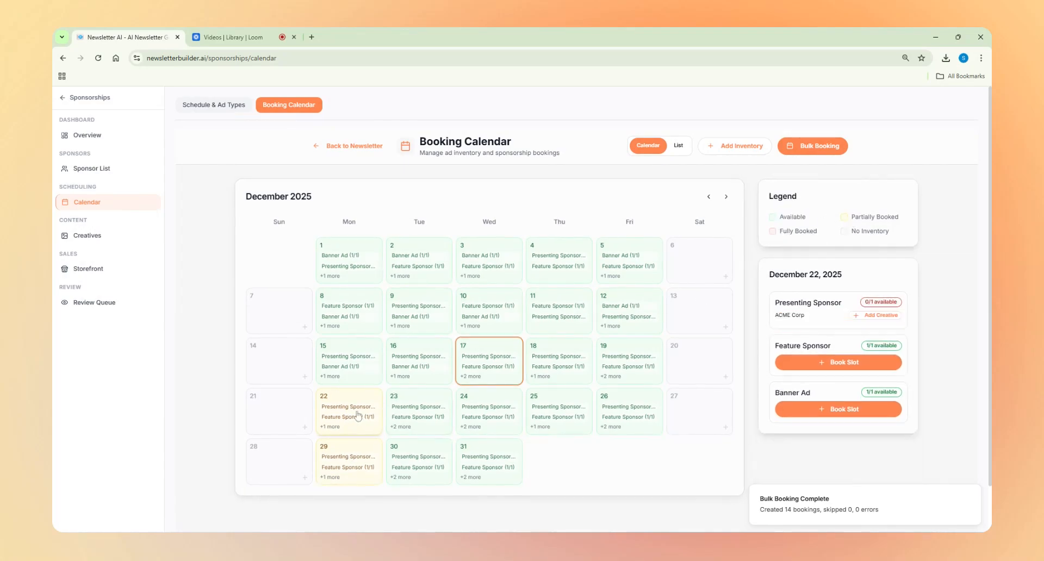
drag(781, 303, 826, 304)
click(815, 306)
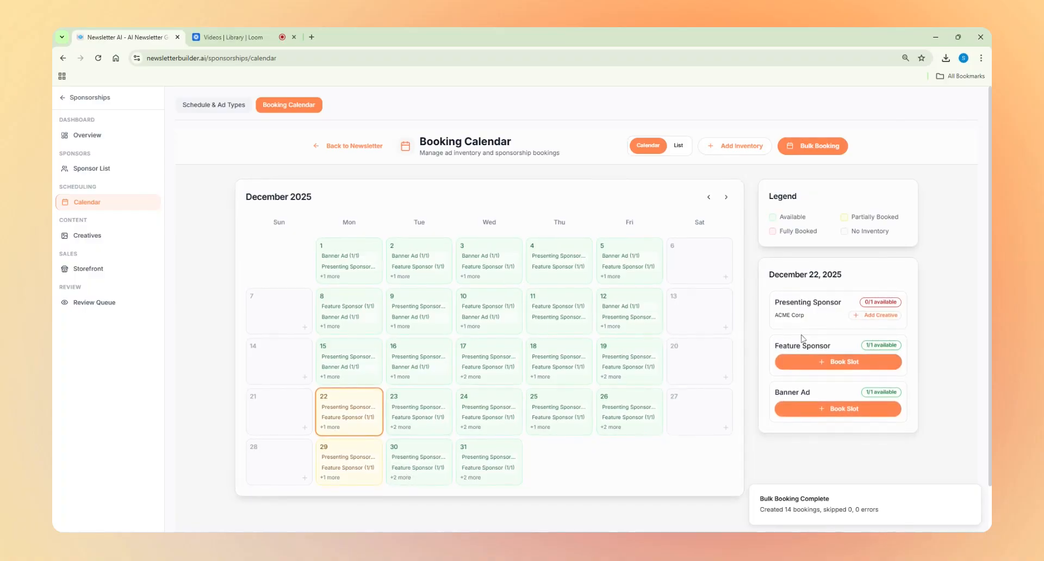
Step: Start a new creative from the December 22 Presenting Sponsor booking and name the ad "Acme Construction V1"
click(870, 320)
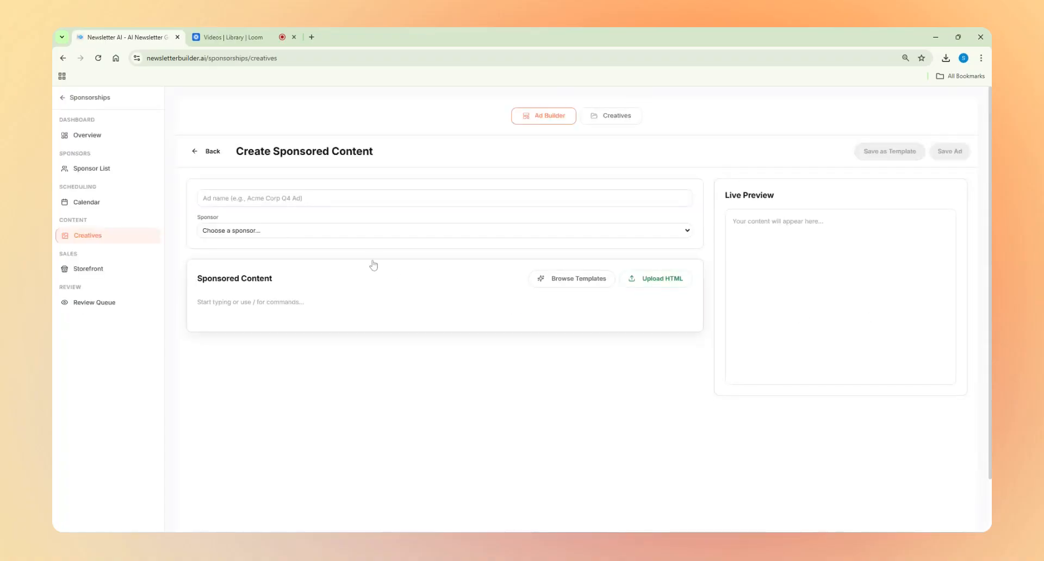
click(309, 200)
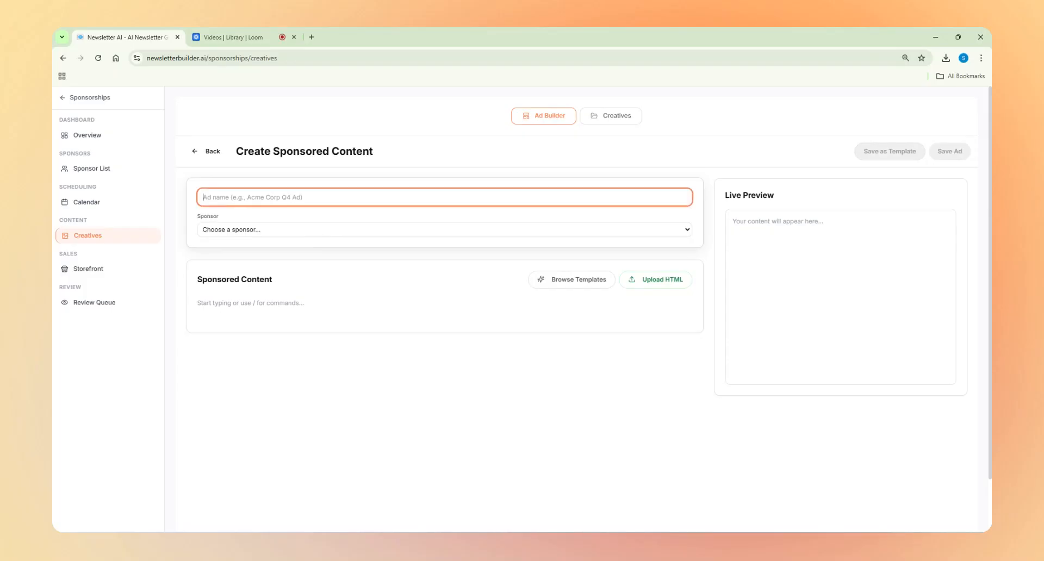
click(292, 310)
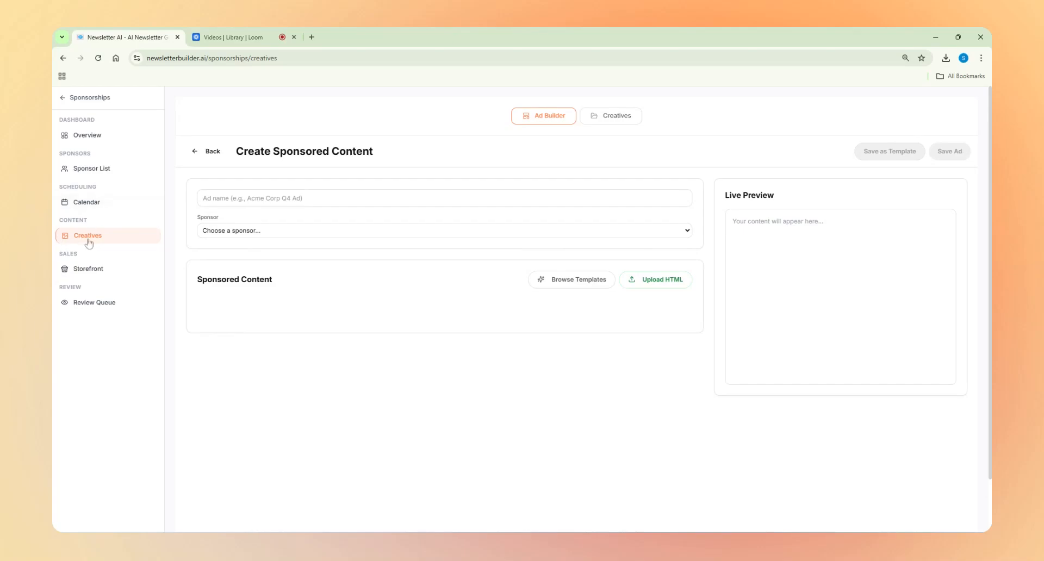
click(282, 198)
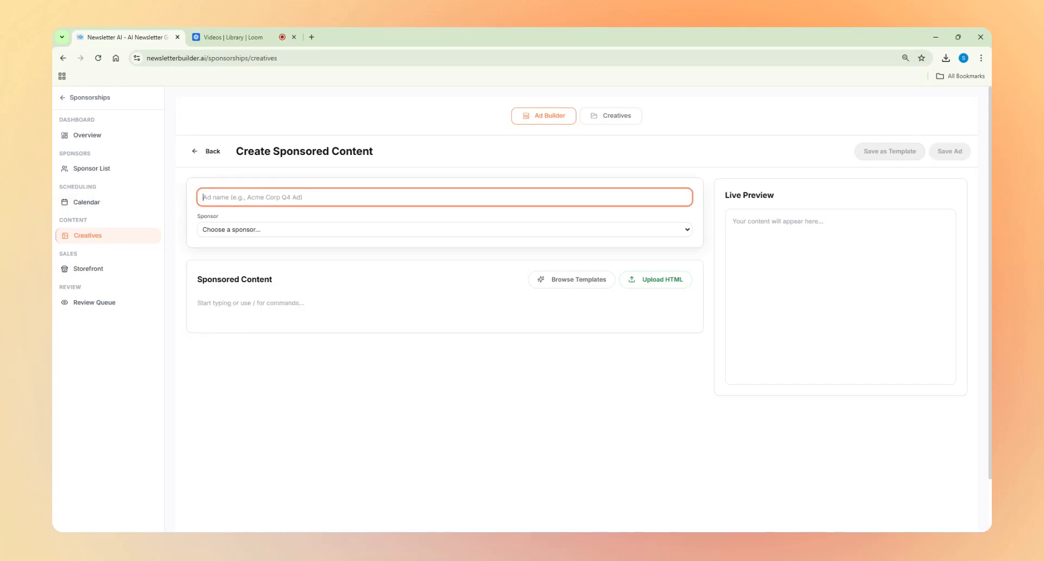
text(aCME)
text(cme Construction)
key(Home)
key(Delete)
text(A)
Step: Choose ACME Corp as the ad's sponsor
click(316, 235)
click(311, 239)
click(442, 263)
Step: Review the list of reserved Presenting Sponsor slots and assign the ad to all of them
scroll(258, 323, down, 3)
scroll(262, 333, down, 3)
scroll(263, 365, down, 1)
scroll(274, 304, up, 4)
scroll(274, 305, up, 3)
scroll(284, 244, up, 1)
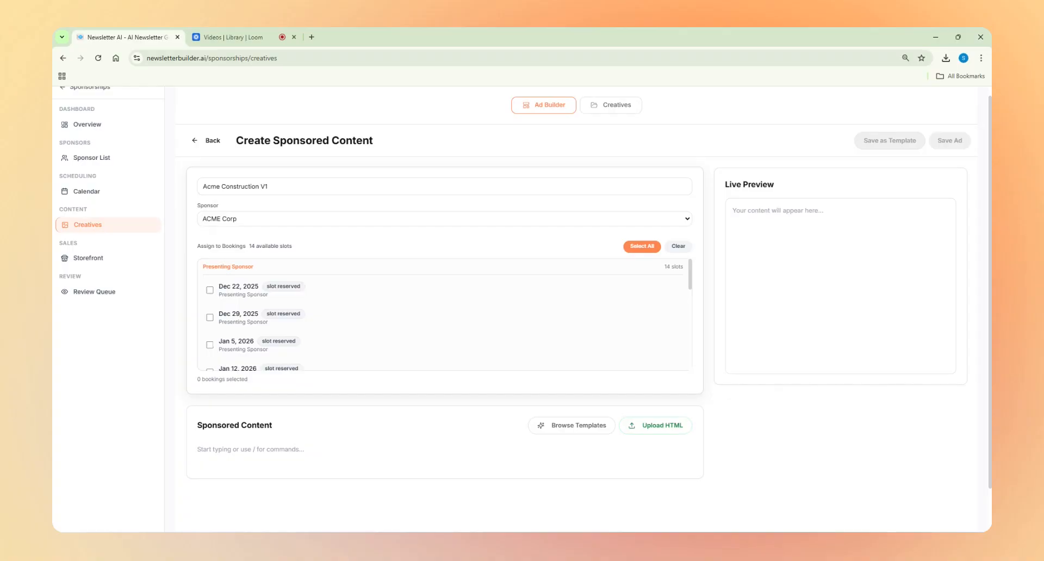
click(642, 246)
scroll(384, 322, down, 2)
scroll(381, 326, down, 2)
scroll(377, 333, down, 2)
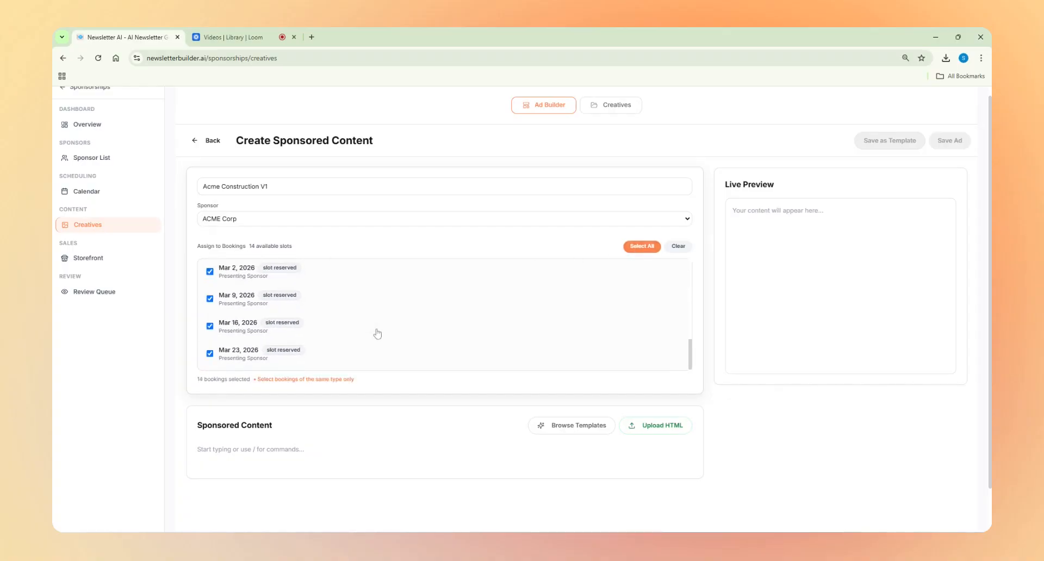
scroll(377, 334, up, 5)
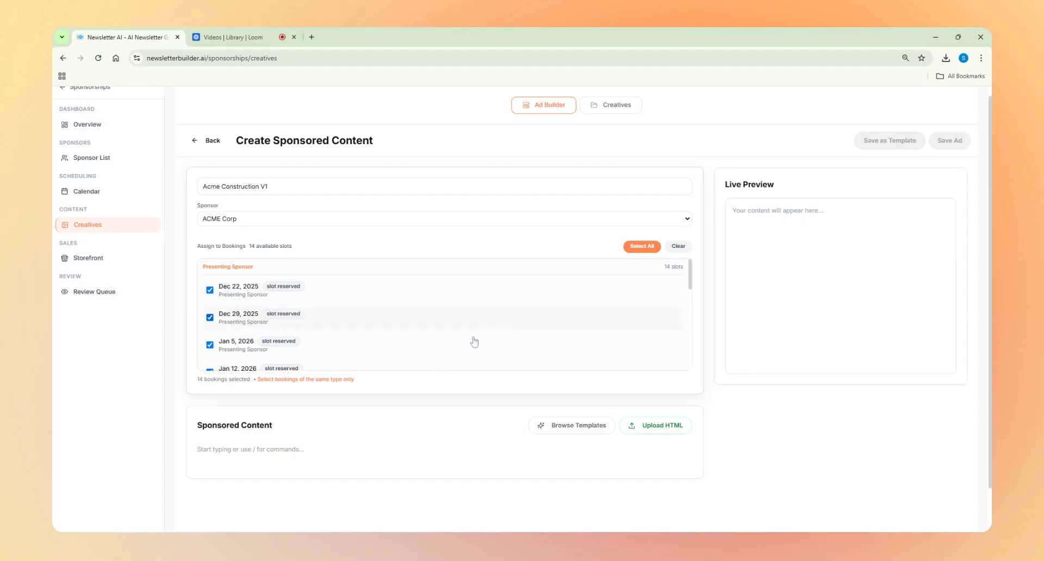
Step: Look through the pre-built and saved ad templates and close the template chooser without picking one
scroll(454, 378, down, 2)
click(298, 405)
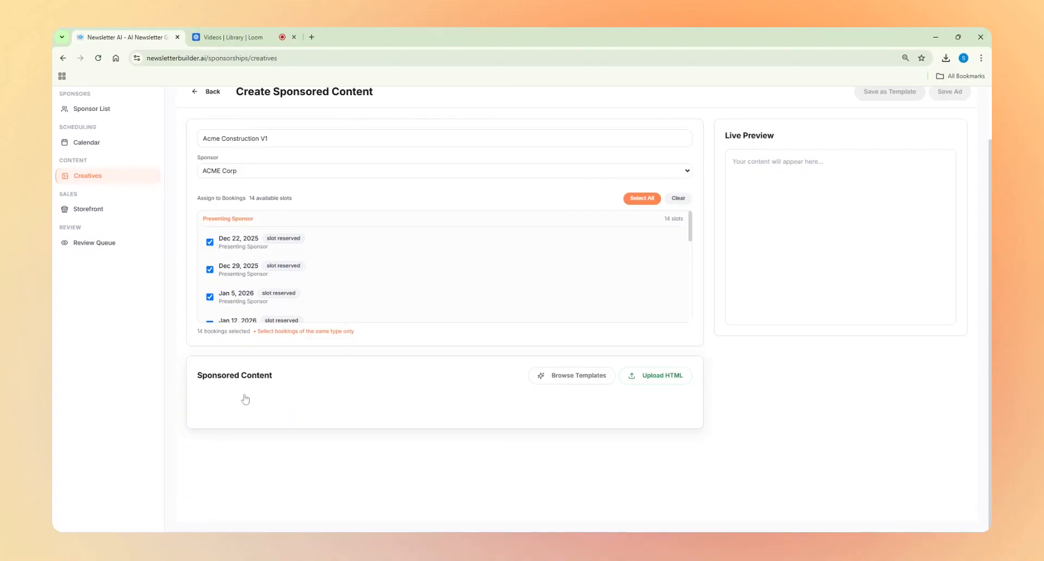
click(561, 380)
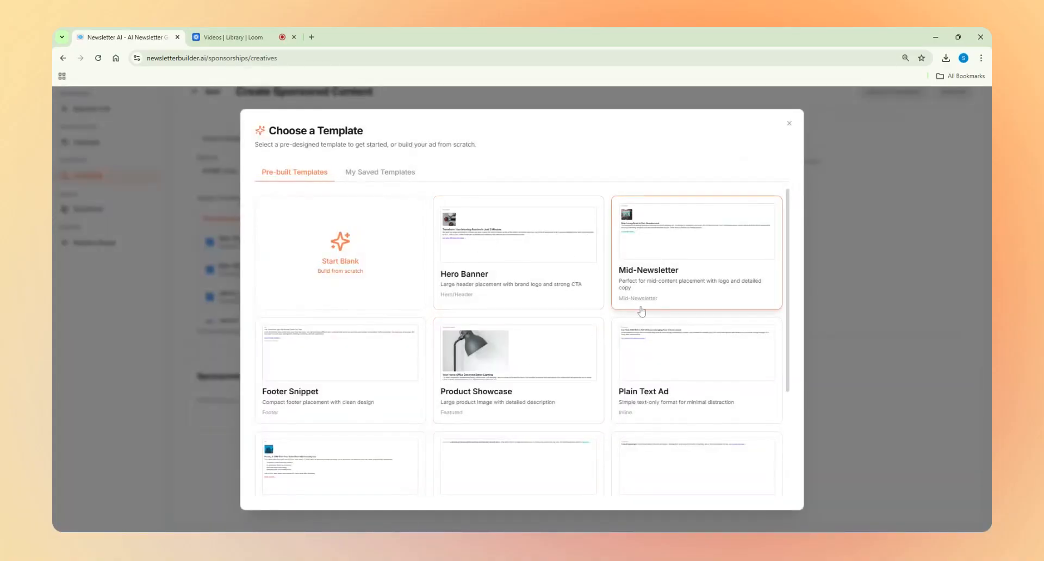
scroll(640, 305, down, 3)
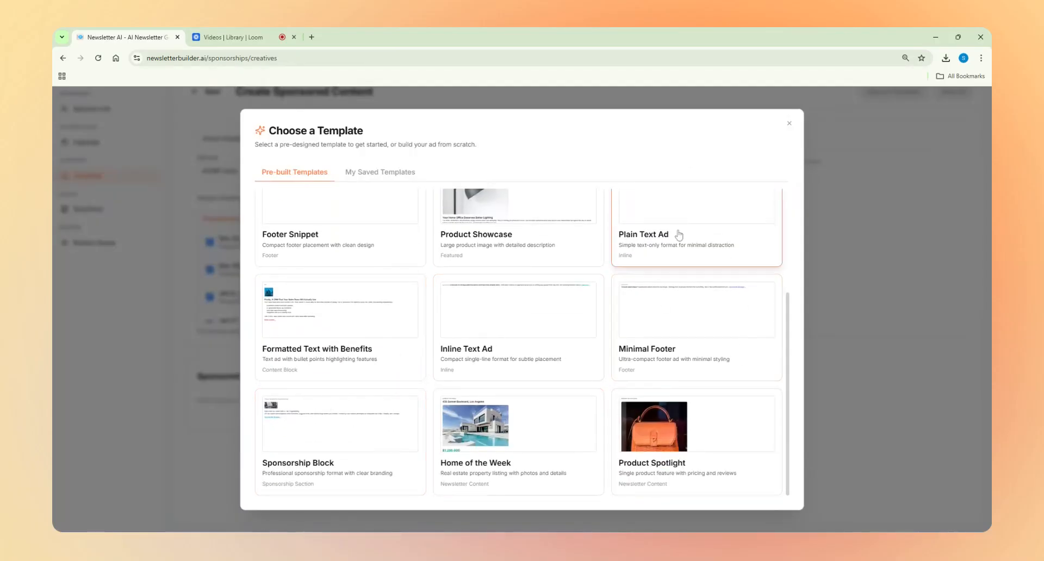
click(379, 171)
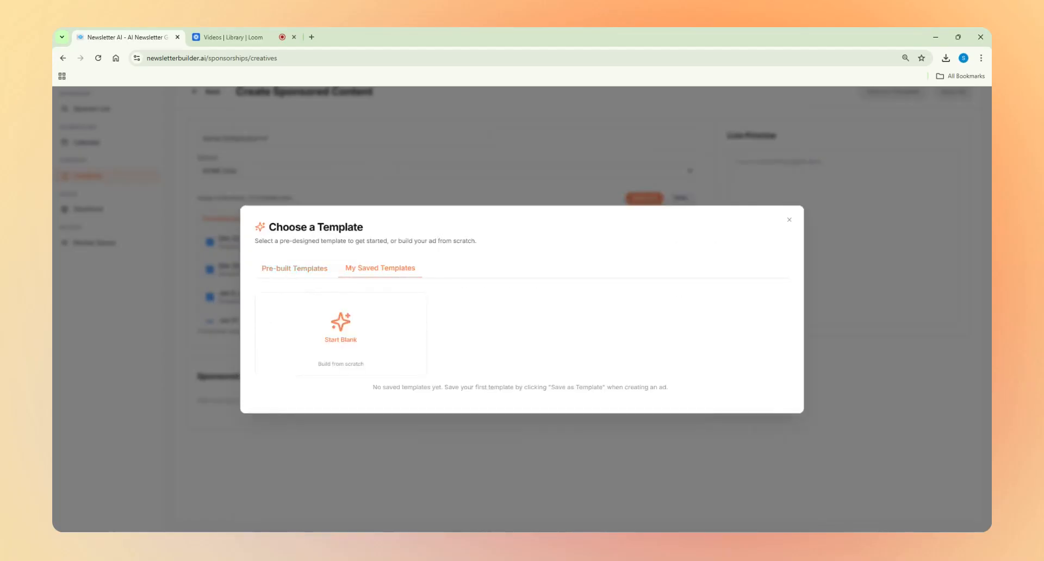
click(301, 274)
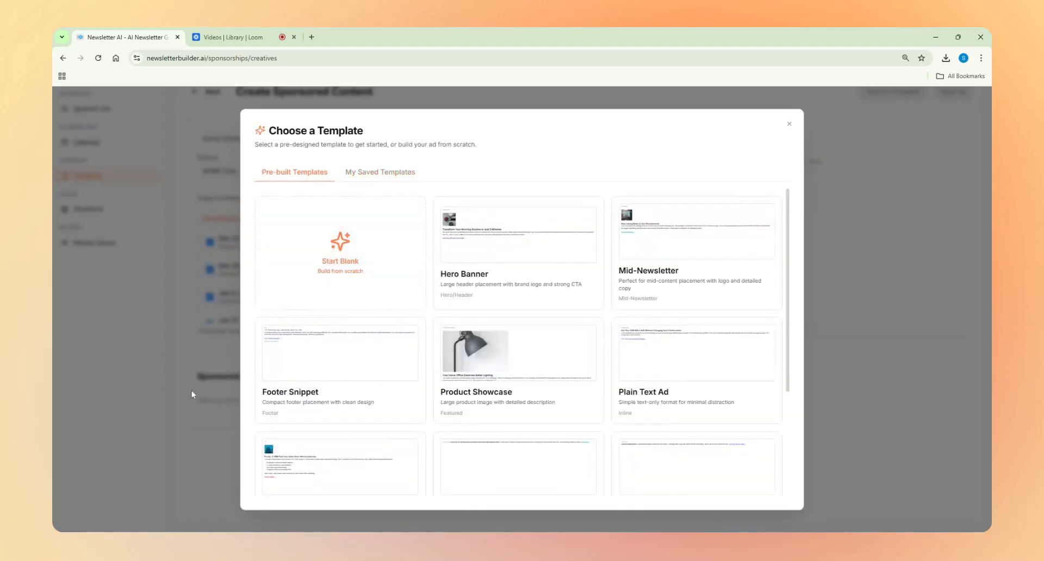
click(191, 390)
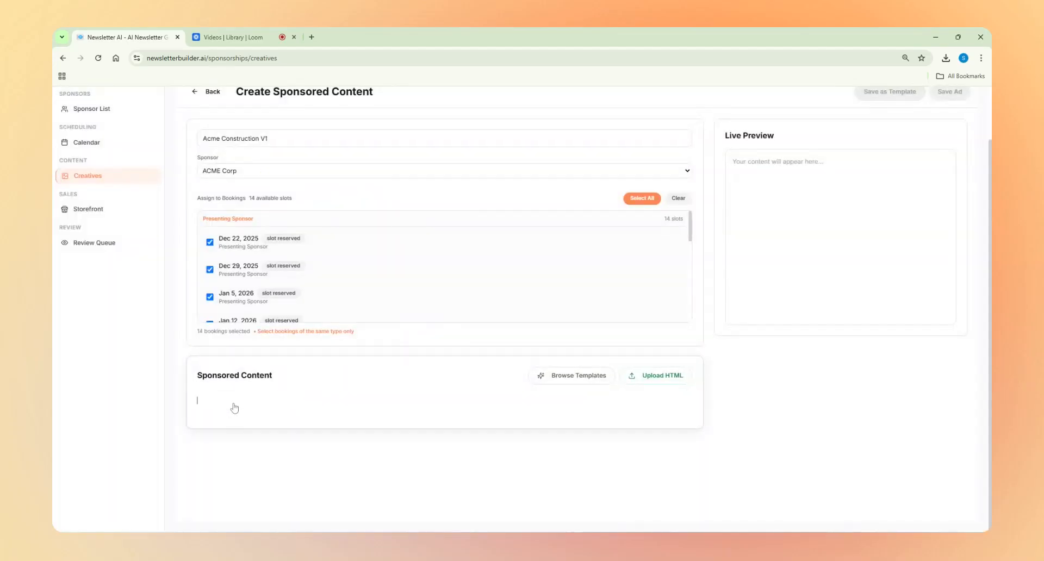
Step: Write "Sponsored by ACME Corp Construction" and, on a new line, "Construction doesn't need to be difficult" as the sponsored content
text(S)
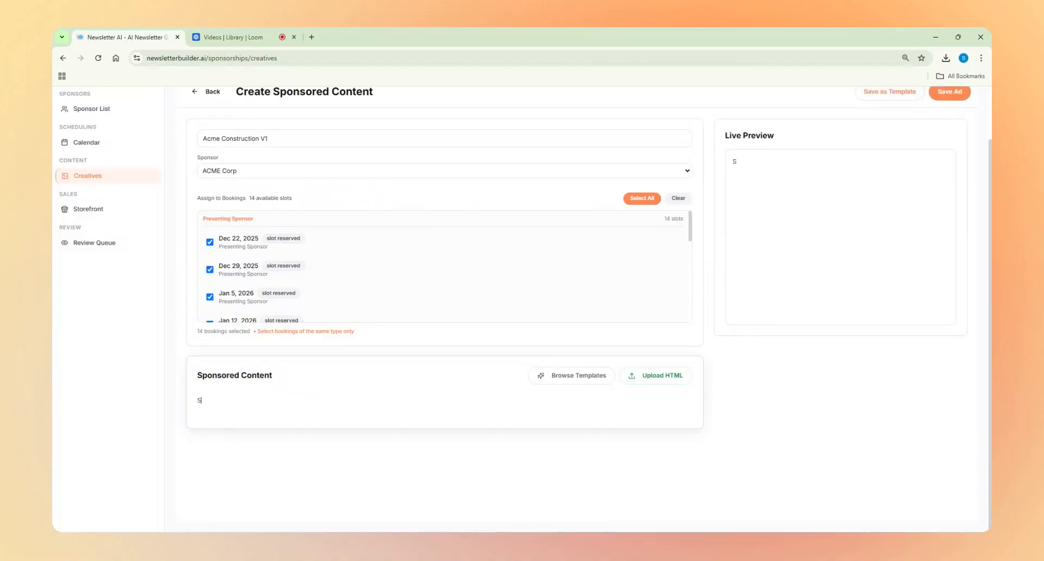
text(ponsored by ACME Corp Construction)
key(Return)
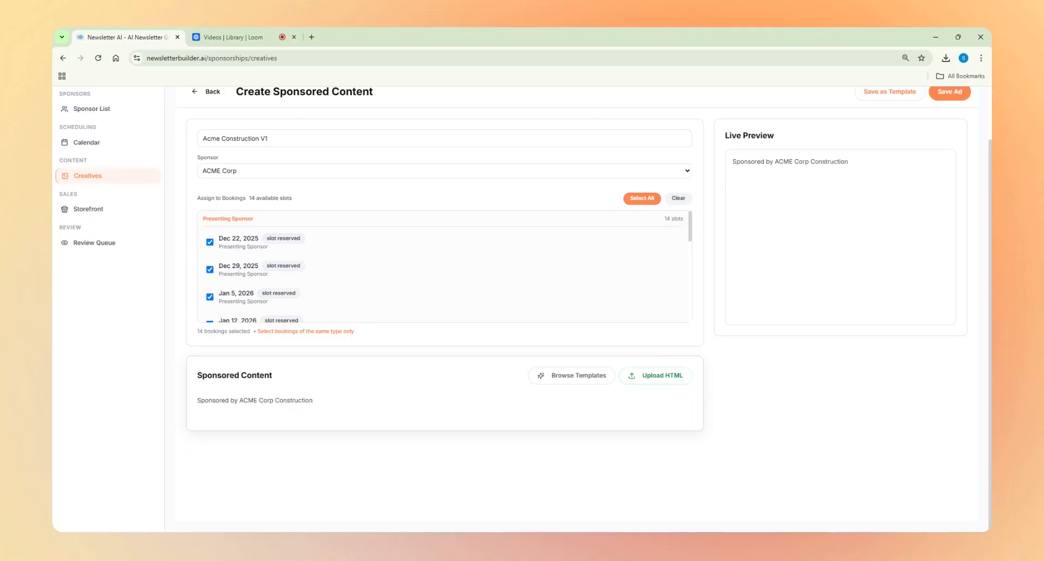
key(Return)
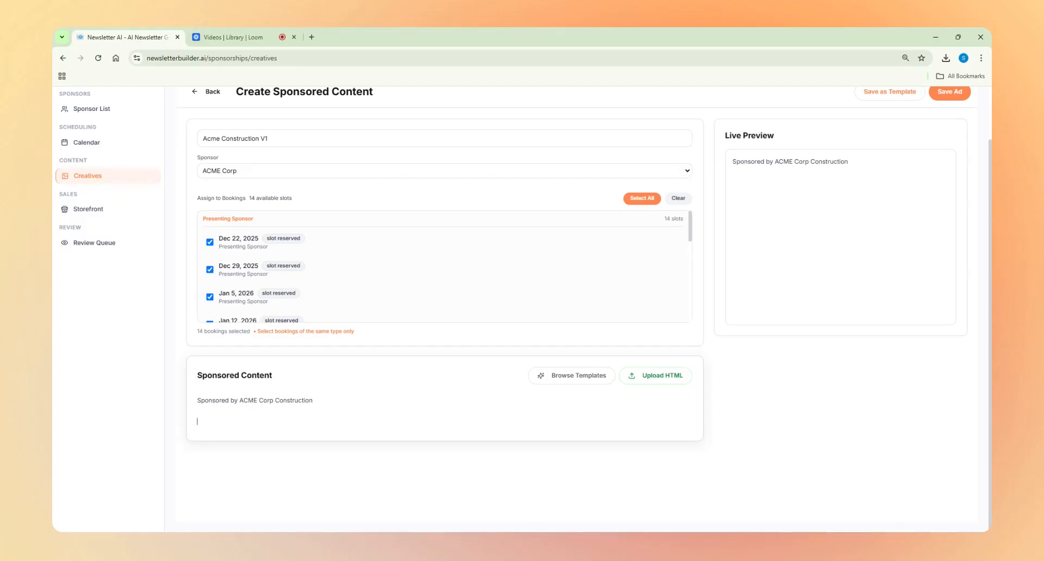
text(Construction doesn't n)
text(eed to be difficult)
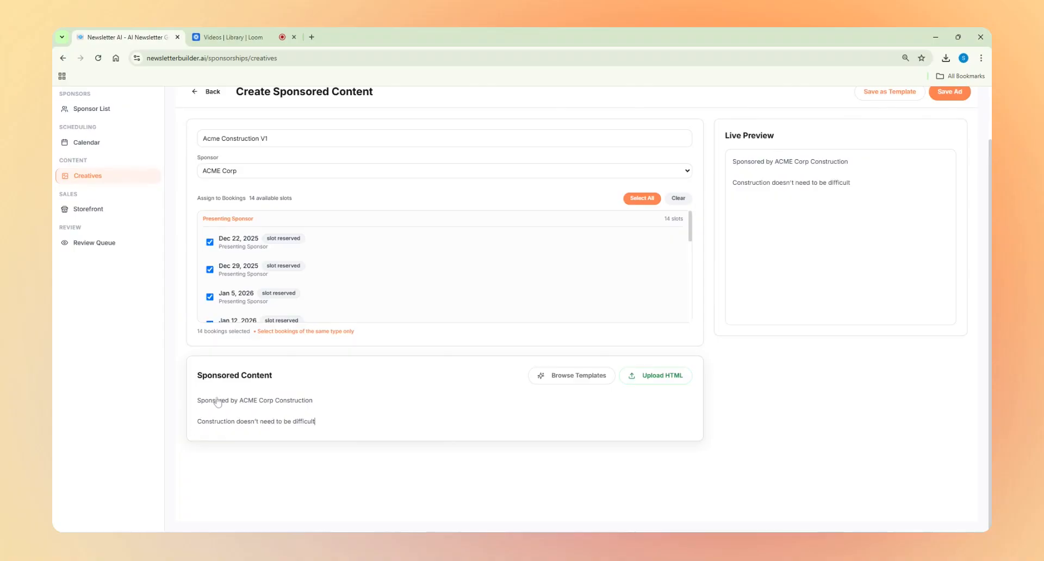
Step: Format the "Sponsored by ACME Corp Construction" line of the sponsored content as Heading 2
triple_click(213, 402)
click(263, 411)
drag(320, 403, 197, 401)
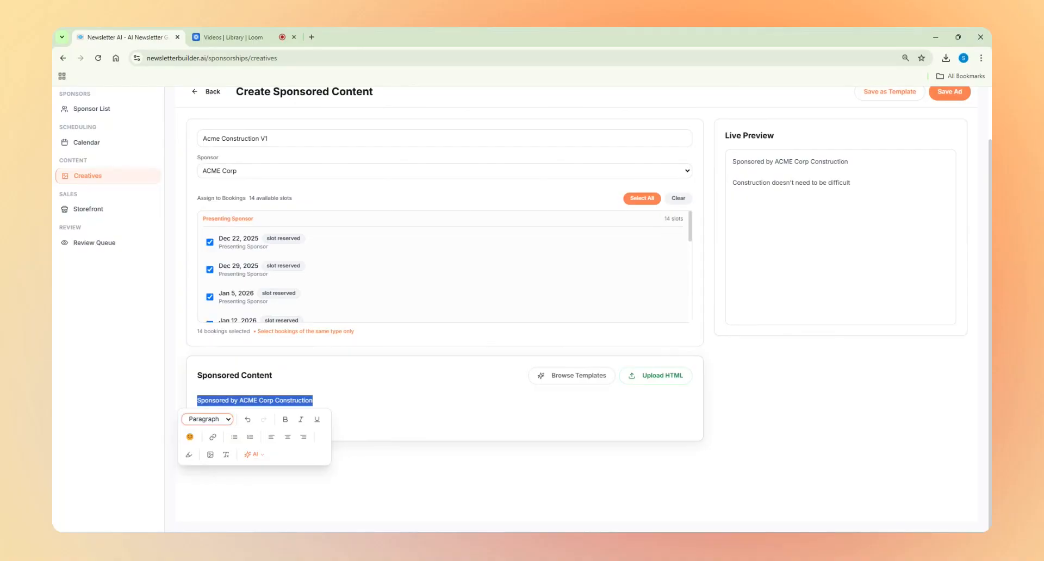
click(215, 449)
Step: Format both lines of the sponsored content as Heading 2, after trying Heading 3 on them
click(388, 423)
drag(372, 431, 197, 432)
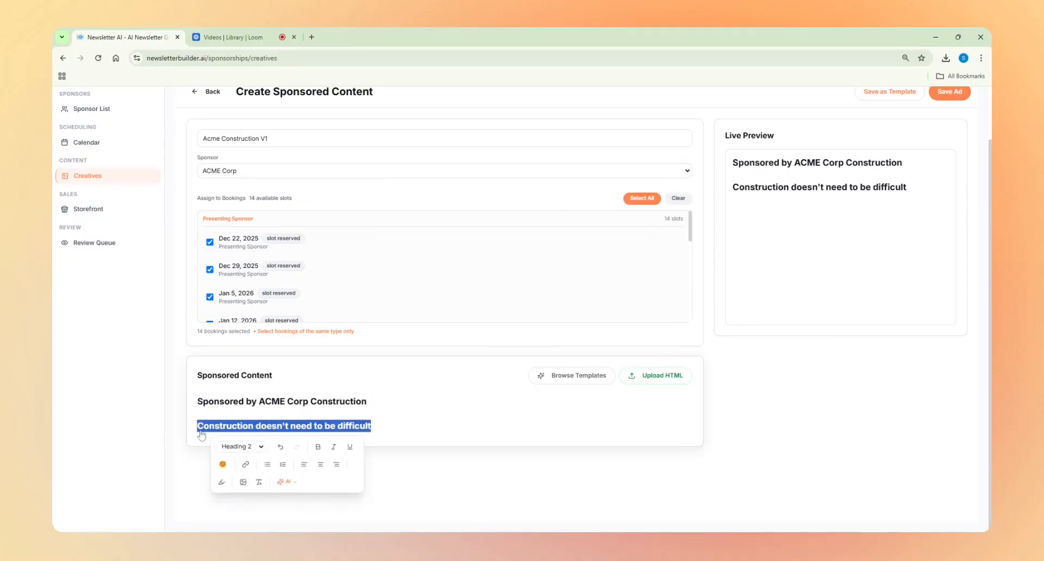
click(247, 395)
click(297, 415)
drag(347, 429, 198, 401)
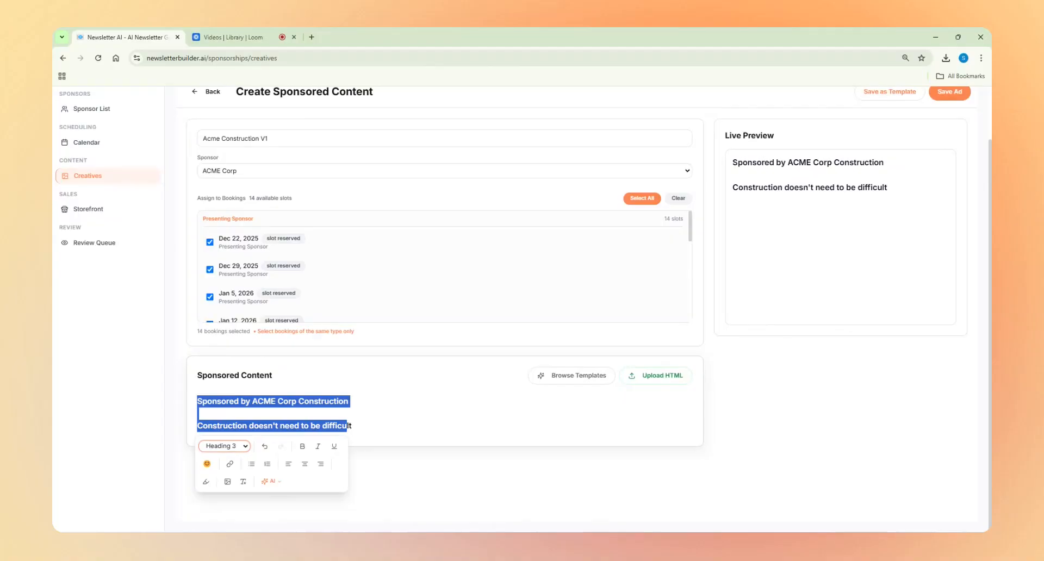
click(243, 387)
click(402, 429)
Step: Add blank lines below the headings and recapitalize the second heading as "Construction Doesn't Need to be Difficult"
key(Return)
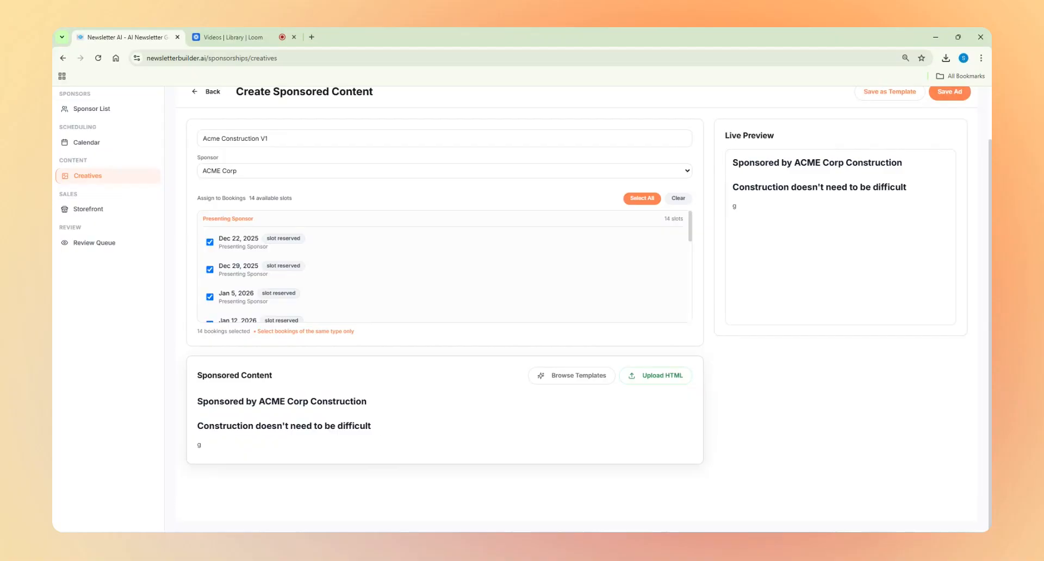
key(Return)
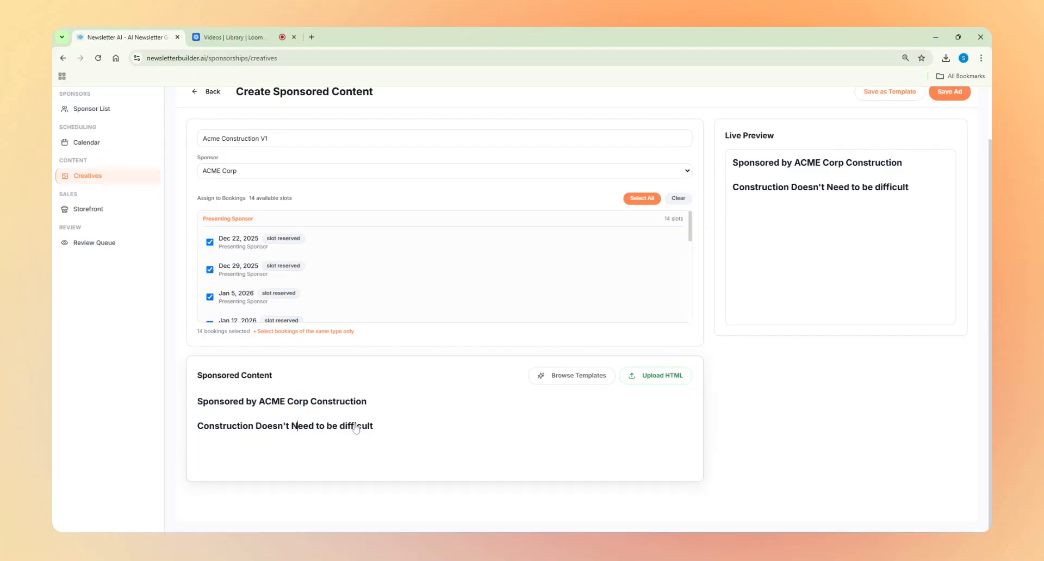
click(346, 427)
key(BackSpace)
text(D)
click(311, 37)
text(ch)
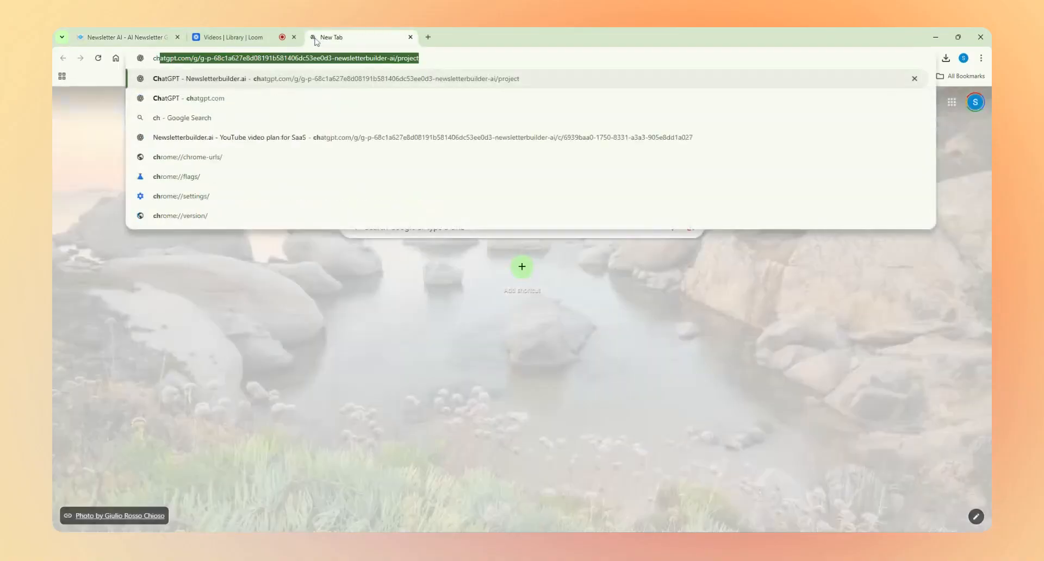
key(Return)
click(410, 37)
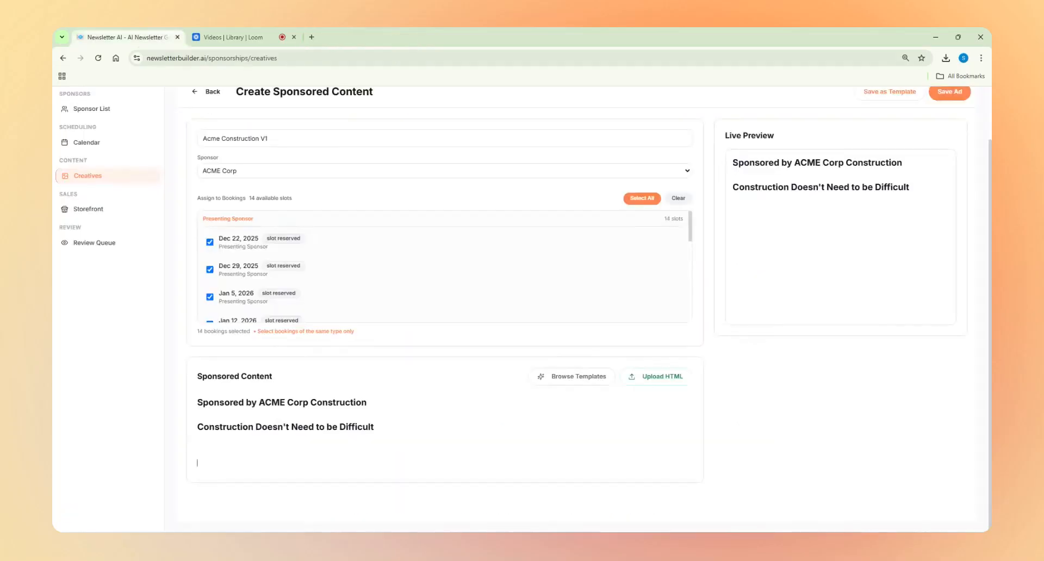
Step: Open ChatGPT in a new browser tab and ask it for a newsletter ad for a local construction company in under 100 words
click(314, 37)
text(ch)
key(Return)
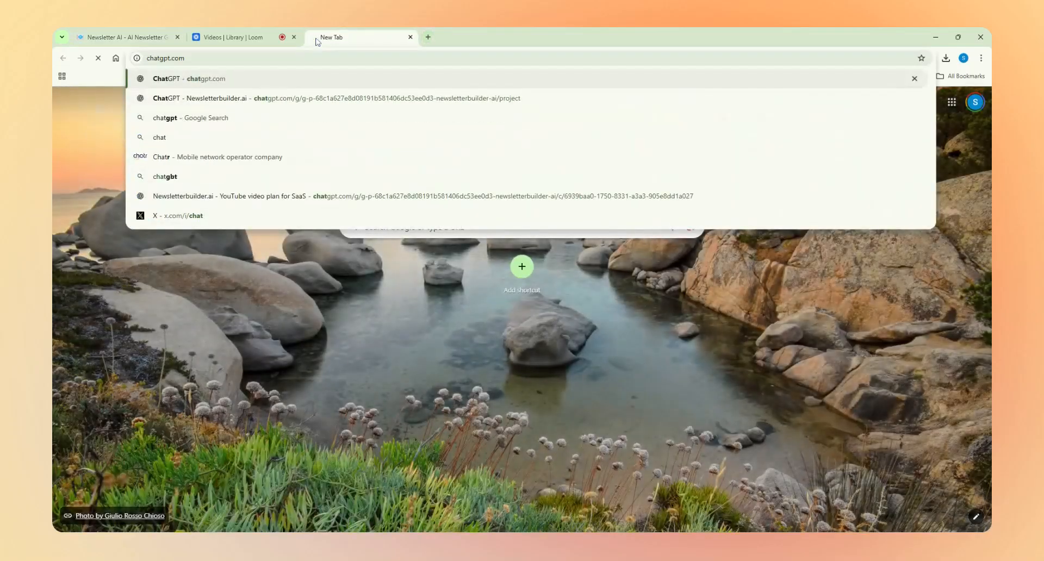
text(create me an ad for a construciton company for my newsletter a locla co)
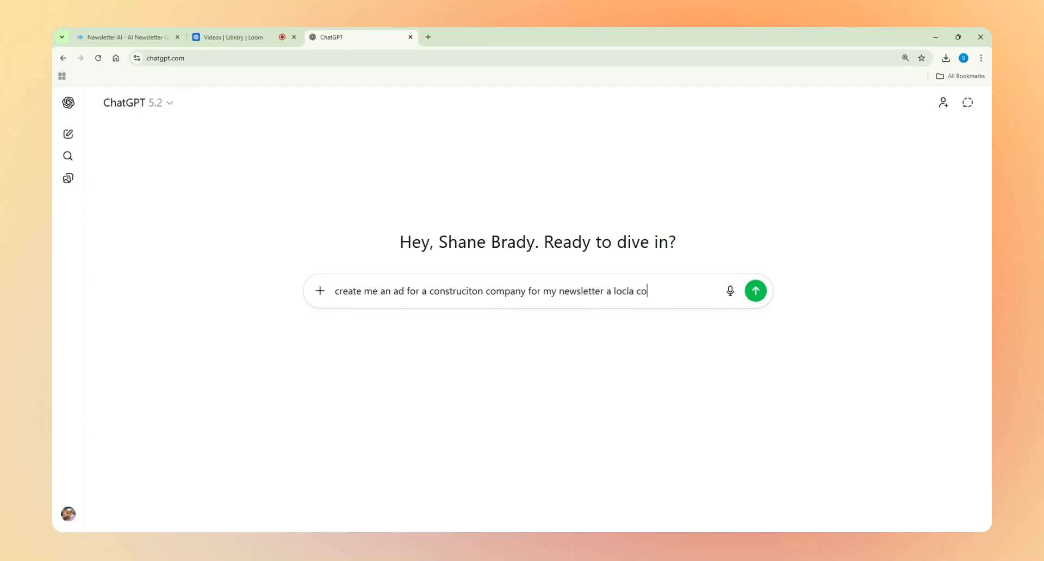
text(nsturction company iun under 100 words)
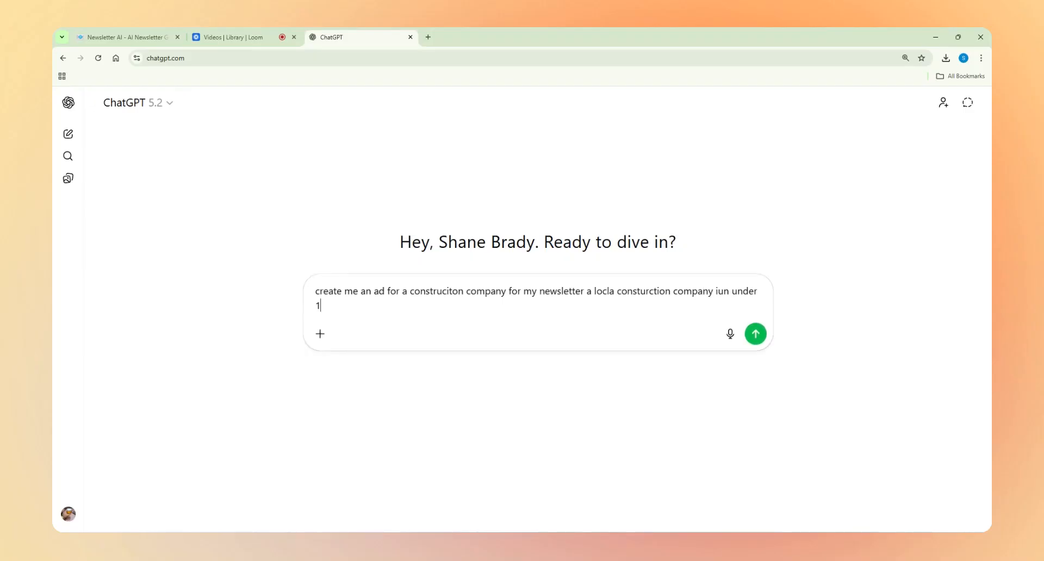
key(Return)
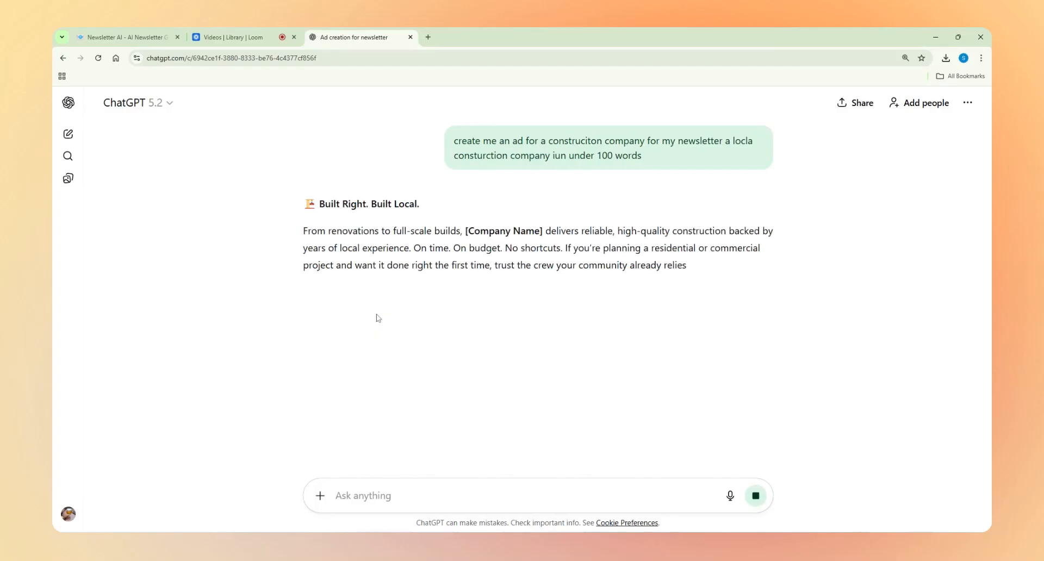
Step: Copy the generated ad text from ChatGPT and paste it below the headings in the newsletter builder's sponsored content
drag(505, 294, 282, 210)
key(ctrl+c)
click(125, 37)
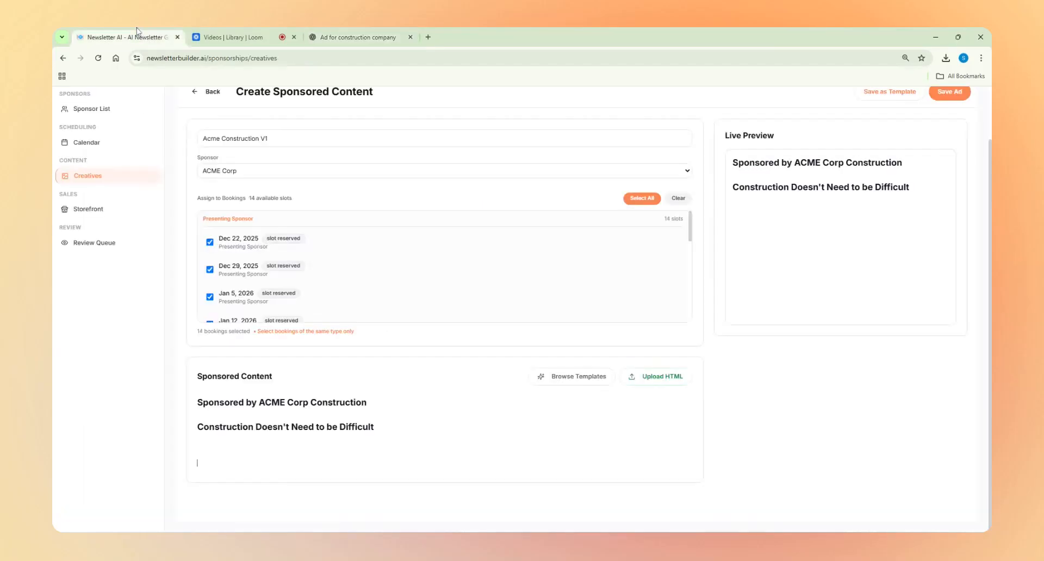
click(246, 462)
key(ctrl+v)
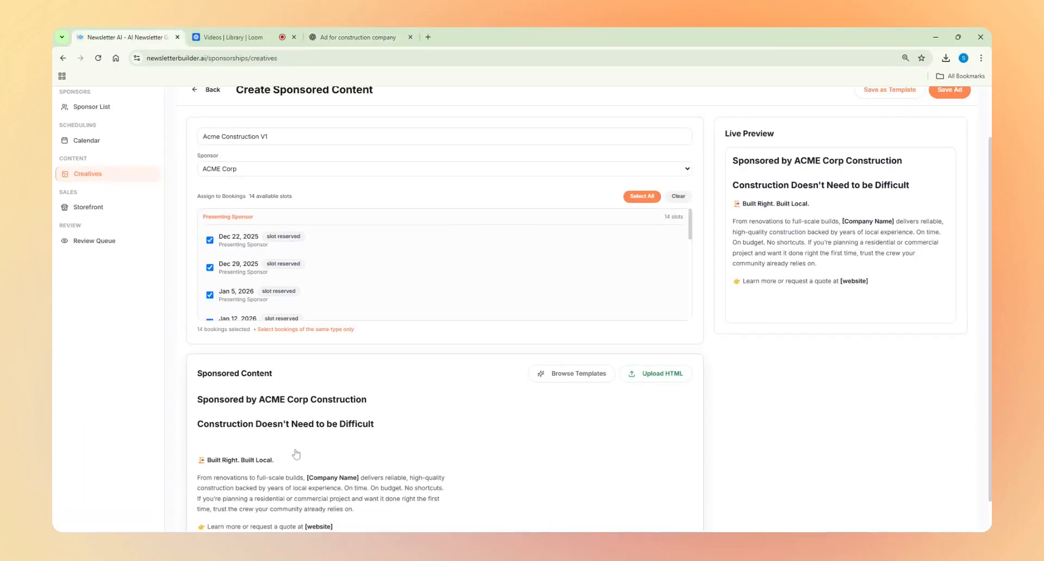
Step: Replace the [Company Name] placeholder in the ad text with "Acme Corp"
scroll(289, 466, down, 1)
click(283, 424)
drag(359, 442, 308, 444)
text(Acme CO)
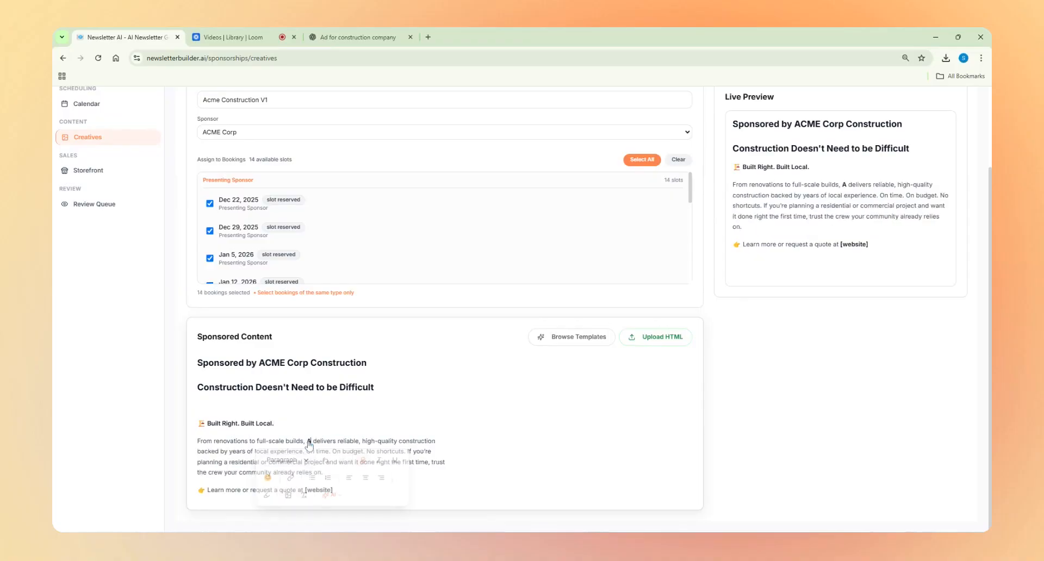
text(rp)
Step: Replace "at [website]" in the quote request line with "here." and link that word to the company's web address
drag(333, 492, 306, 499)
key(BackSpace)
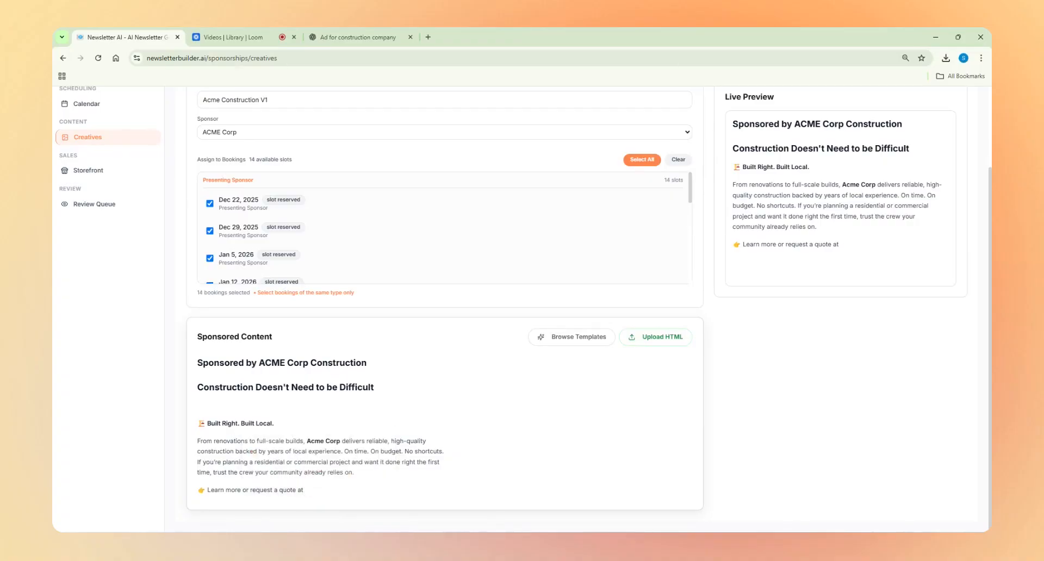
drag(298, 492, 312, 494)
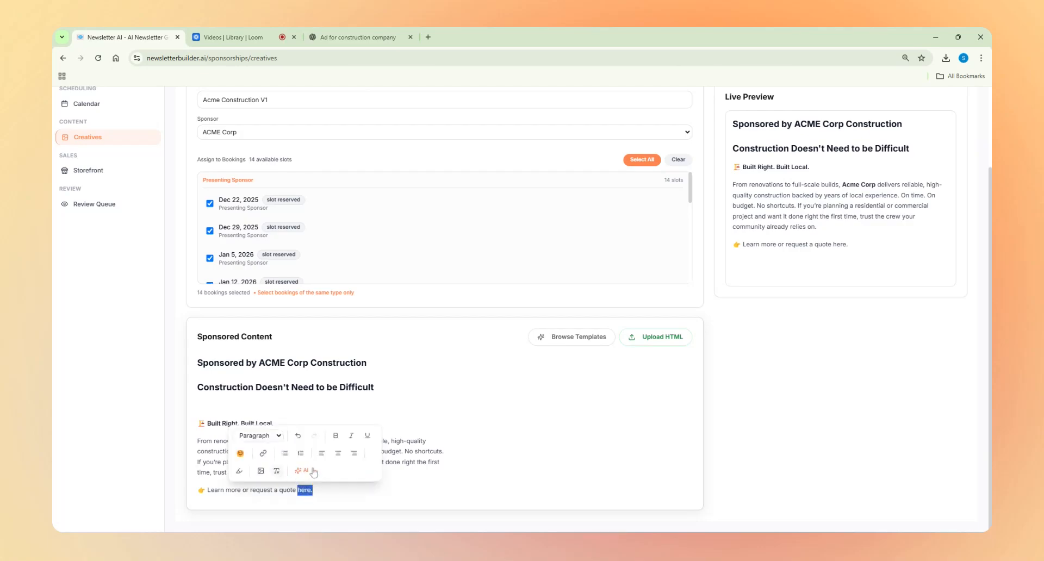
click(262, 453)
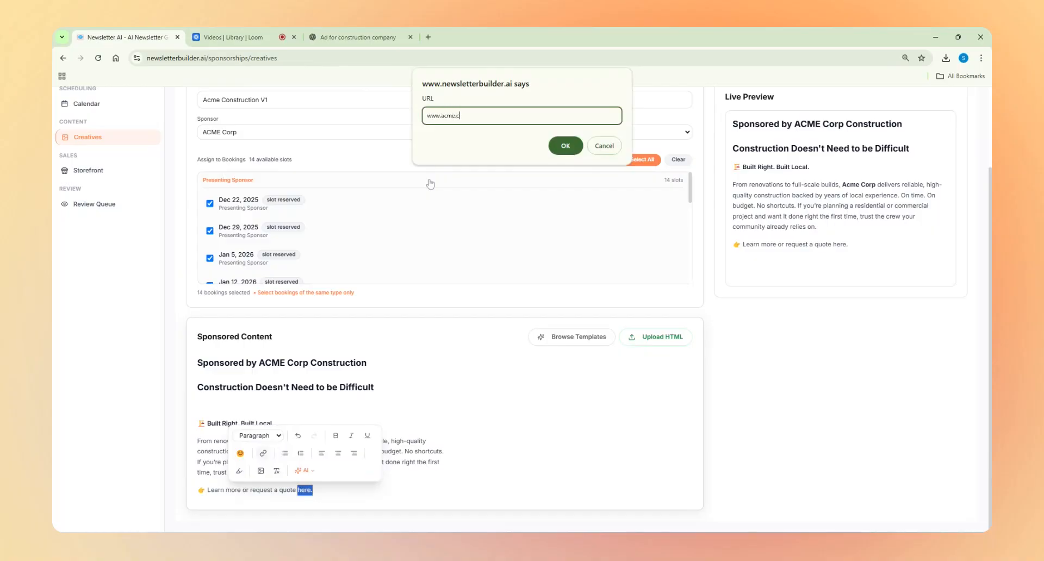
click(565, 147)
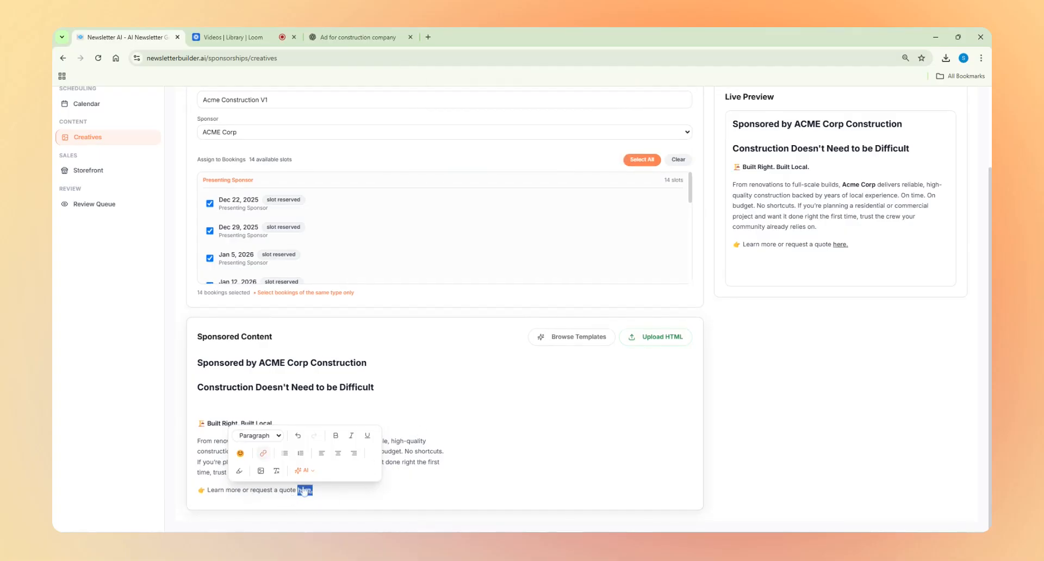
Step: Look at the AI rewrite options for the pasted ad text and close them without choosing one
click(331, 498)
drag(330, 498, 199, 424)
click(255, 403)
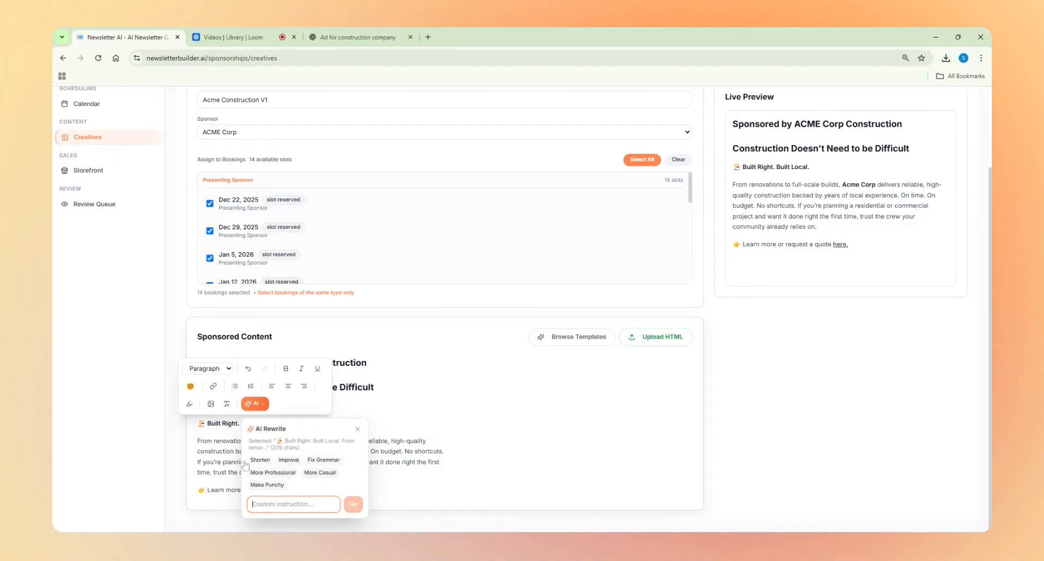
click(221, 458)
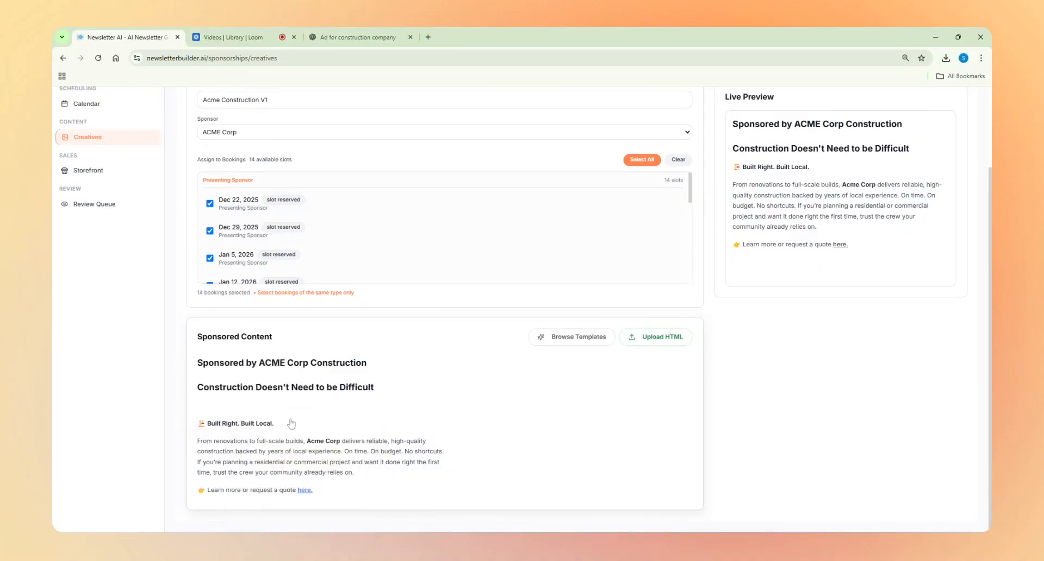
click(383, 391)
drag(382, 390, 200, 395)
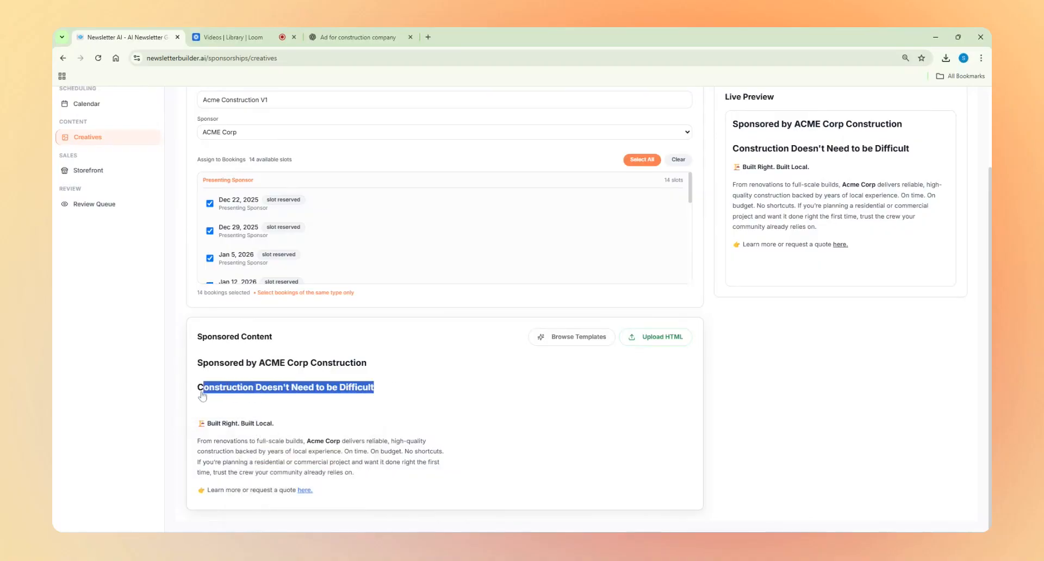
click(201, 405)
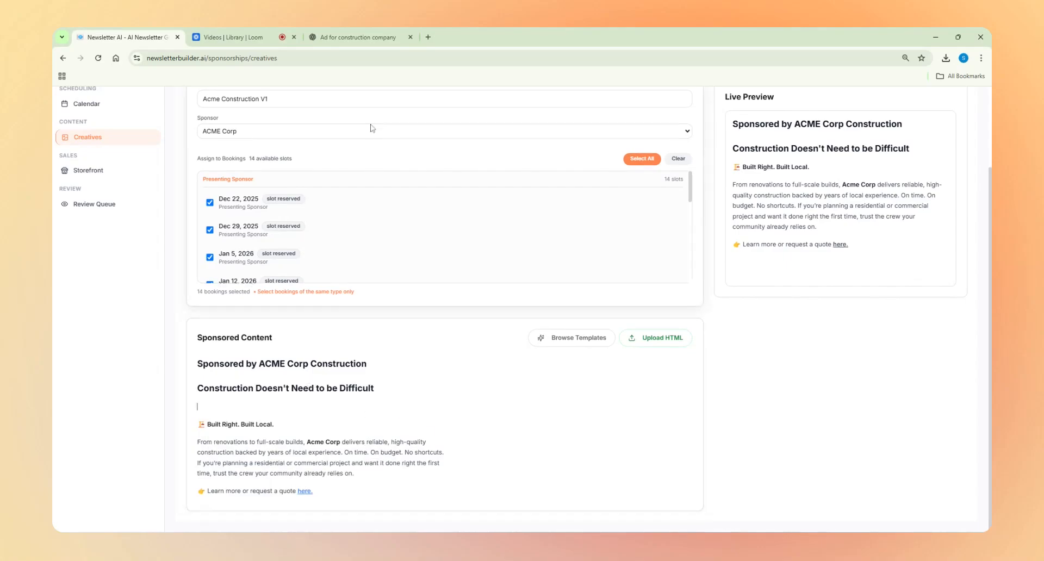
Step: Switch to ChatGPT, have it create an image for this ad with no words, and dismiss the suggestion to create another
click(353, 37)
click(344, 519)
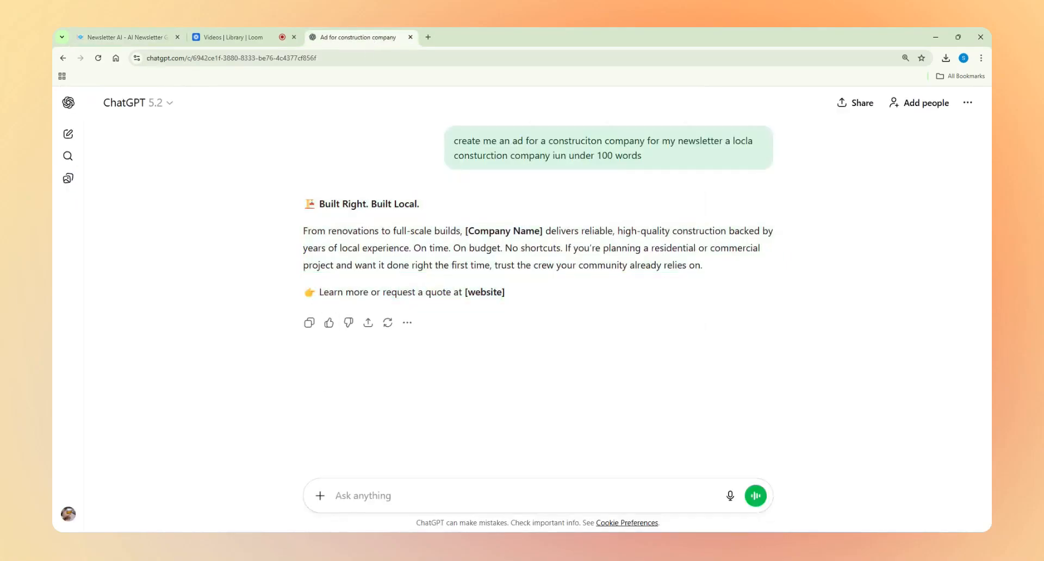
click(321, 496)
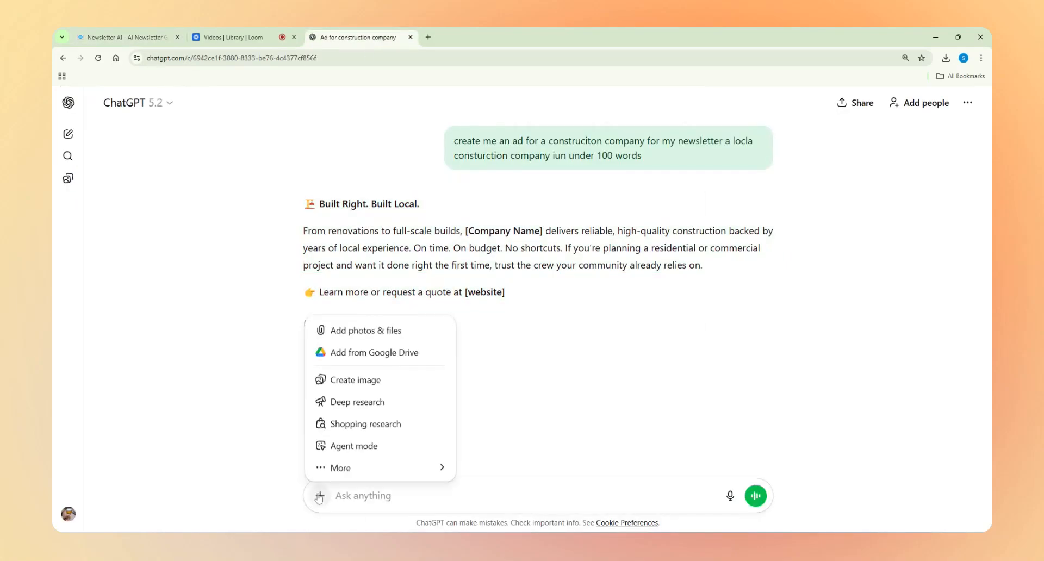
click(381, 387)
text(create me an image )
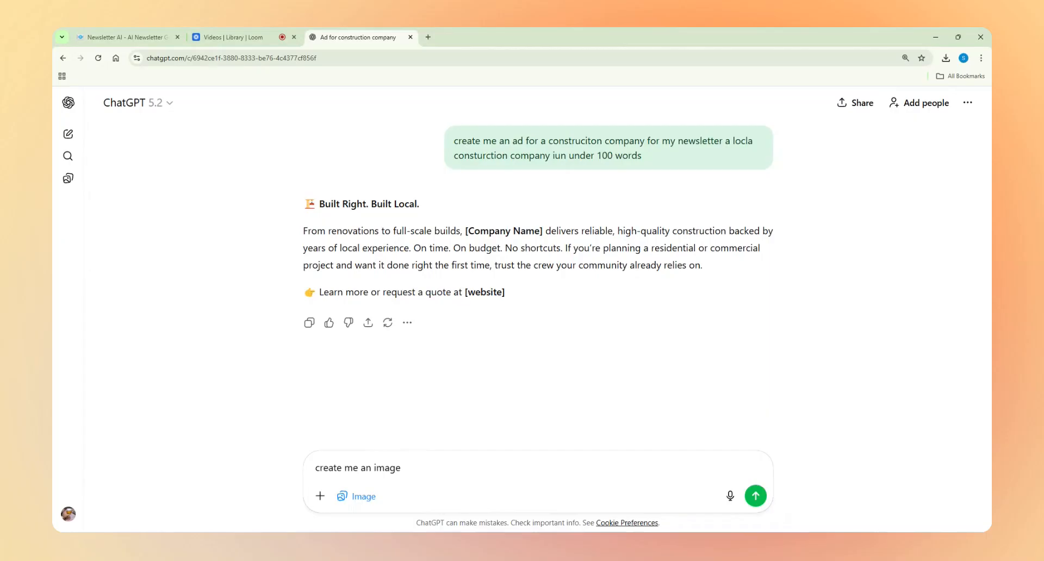
text(for this ad no words)
key(Return)
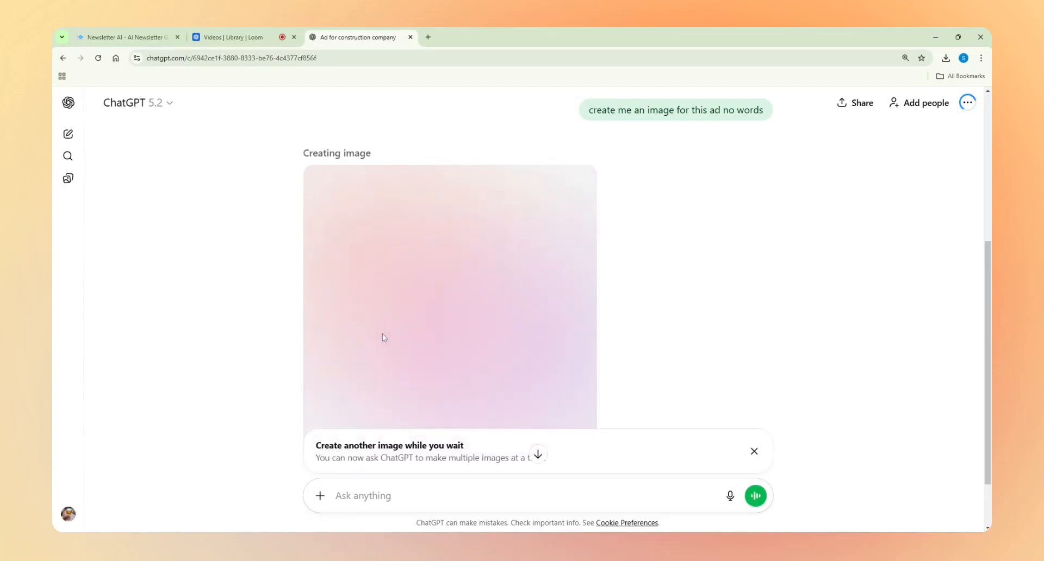
scroll(363, 350, down, 2)
scroll(328, 359, up, 1)
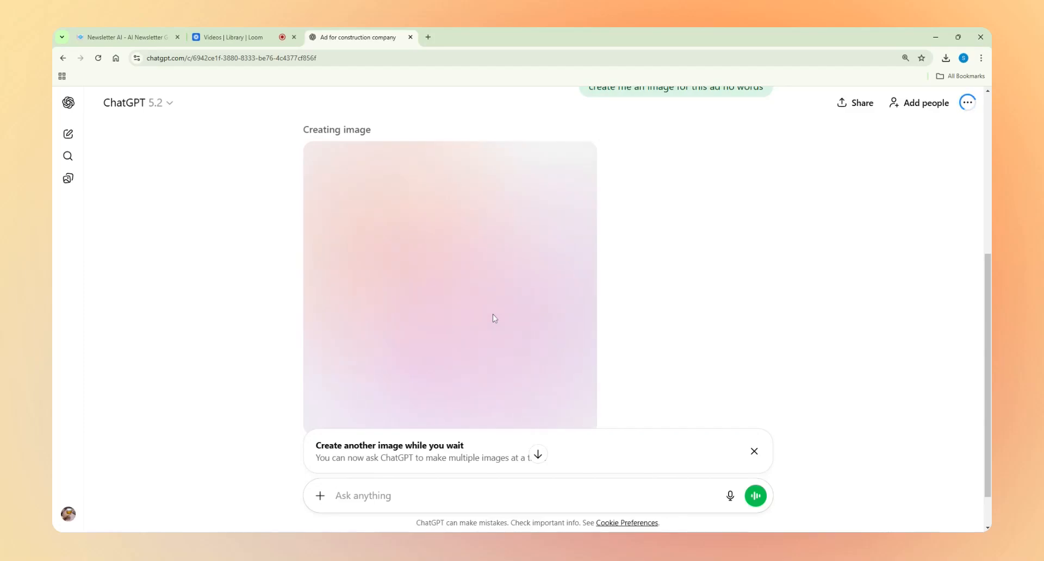
click(753, 451)
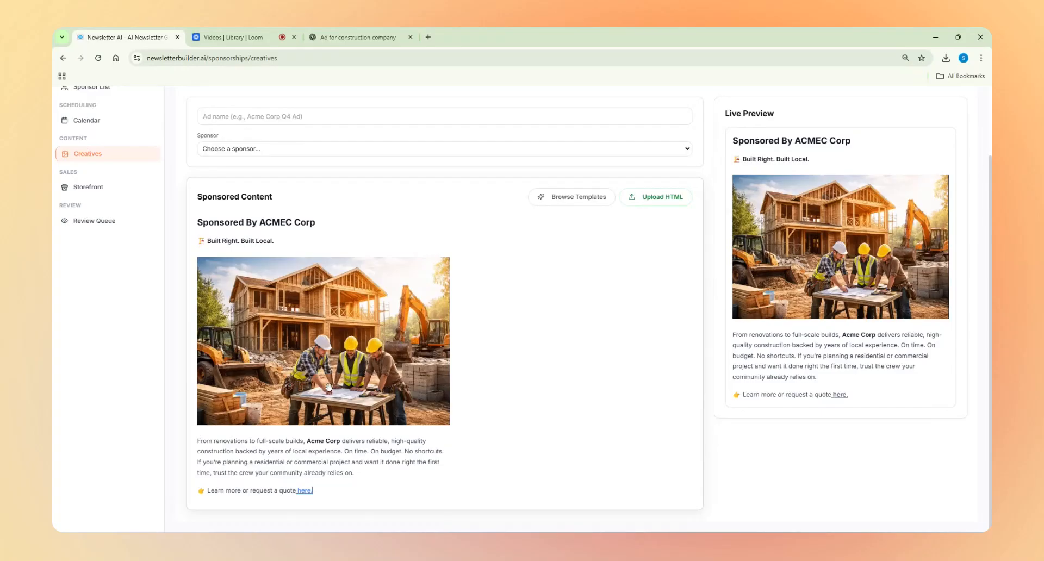
Step: Name the ad "Acme Corp", choose ACME Corp as its sponsor, and assign it to all available Presenting Sponsor slots
scroll(392, 303, up, 3)
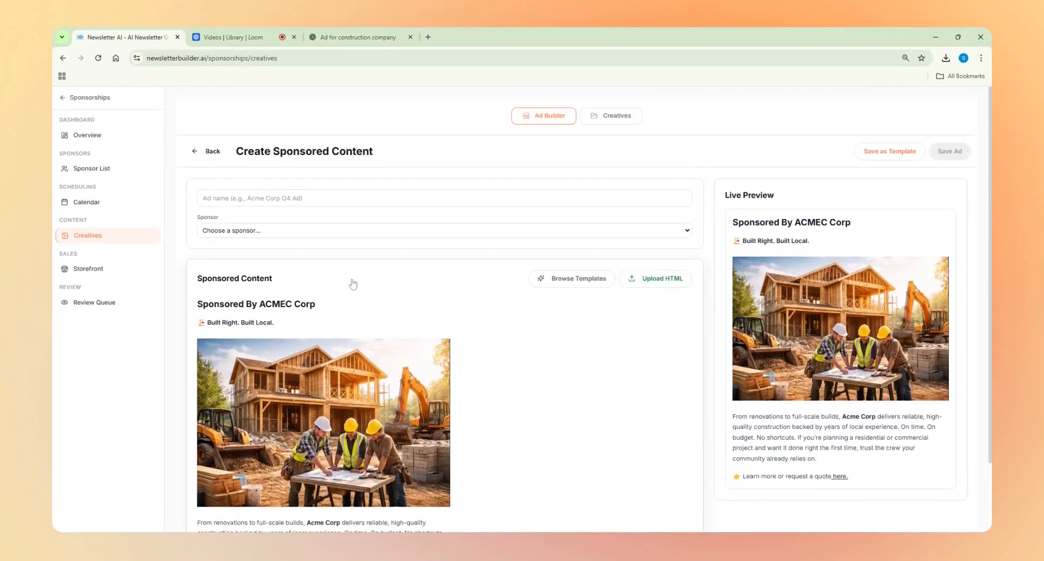
click(337, 198)
text(Acme Corp)
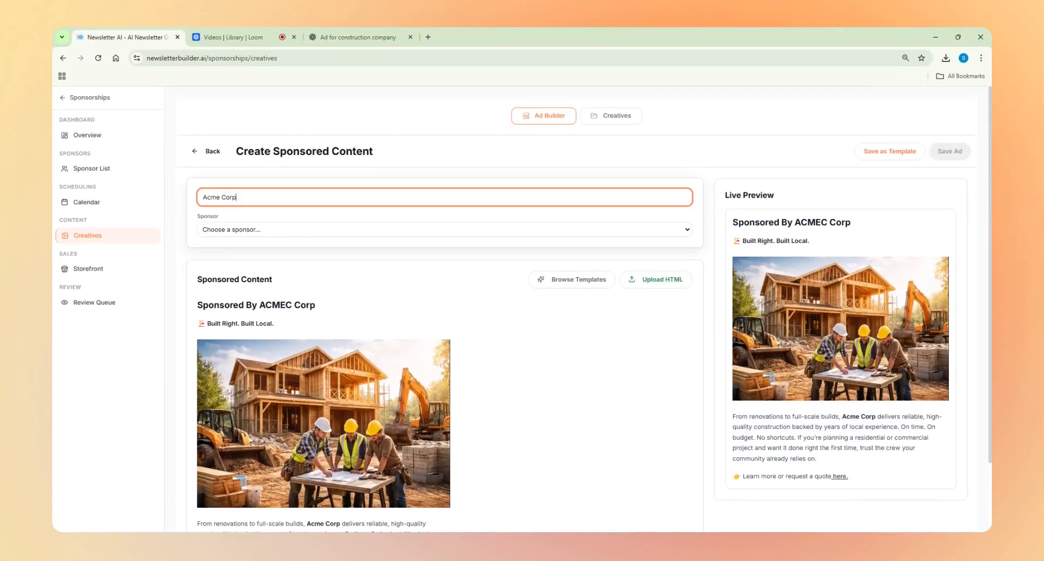
click(261, 231)
click(263, 246)
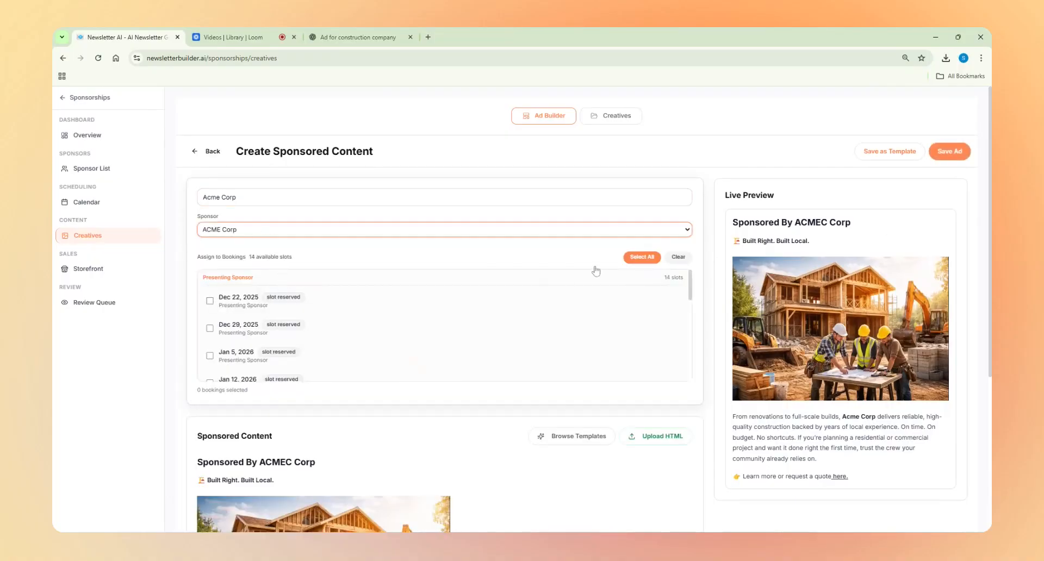
click(642, 256)
Step: Check the finished ad and its live preview, save the ad, and open the Sponsor List
scroll(489, 271, down, 5)
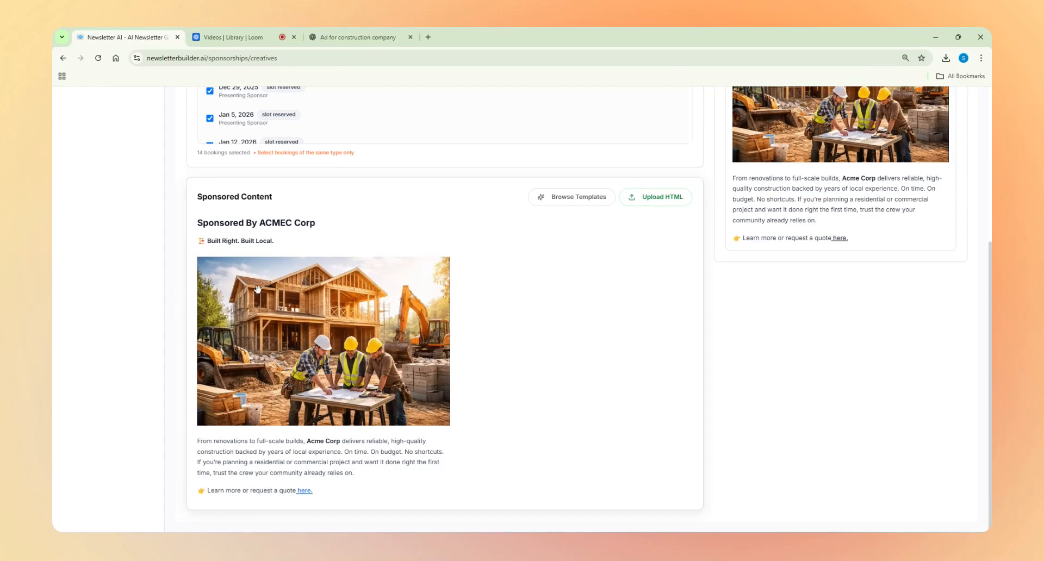
scroll(582, 338, up, 4)
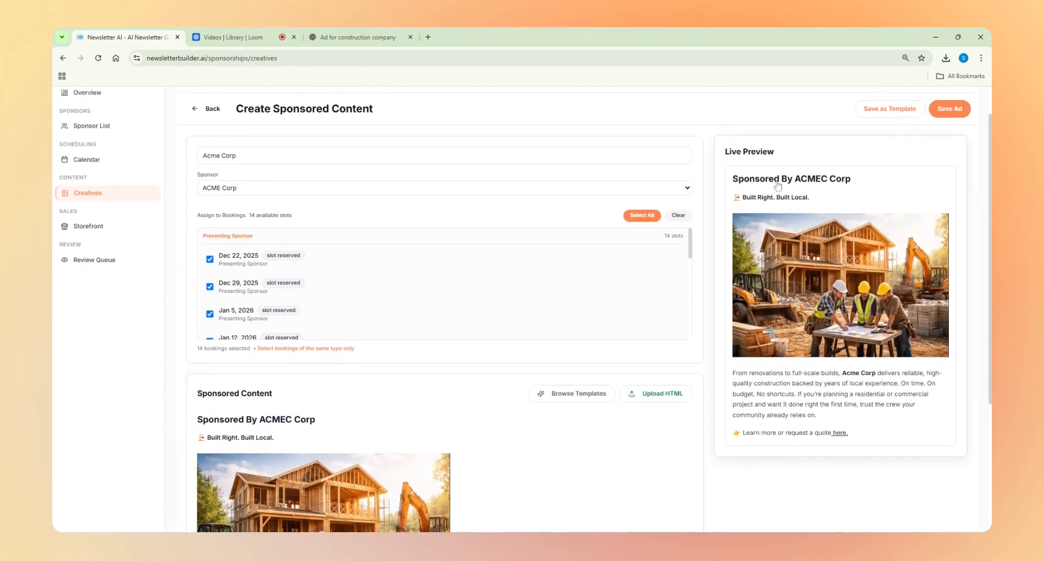
scroll(387, 316, up, 1)
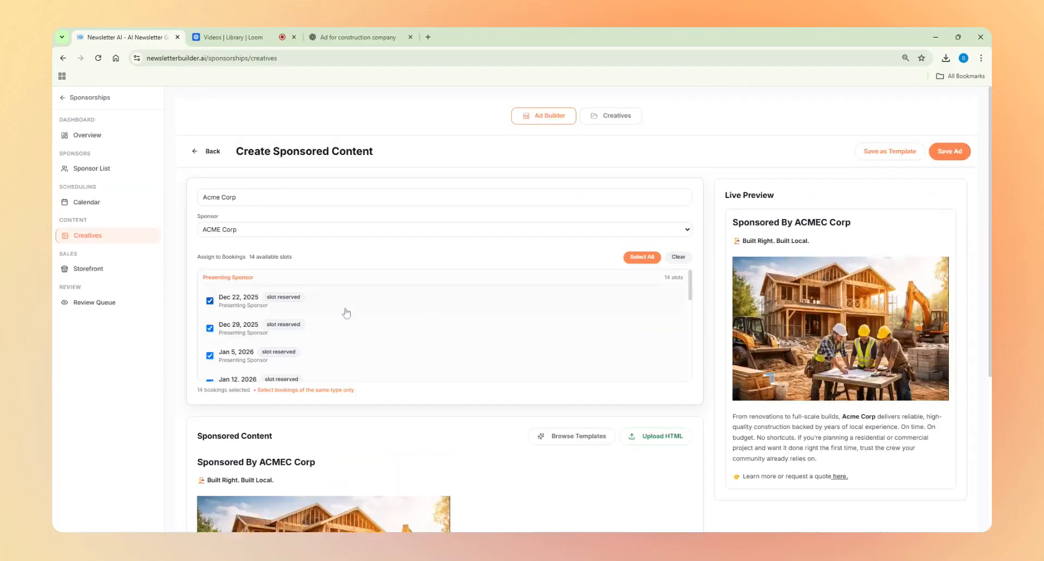
click(949, 151)
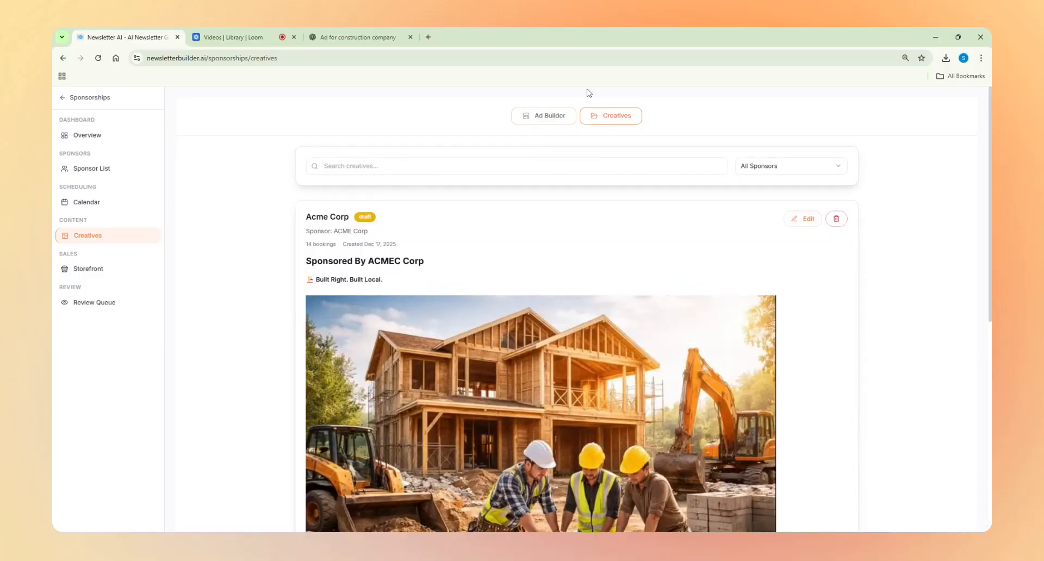
click(112, 173)
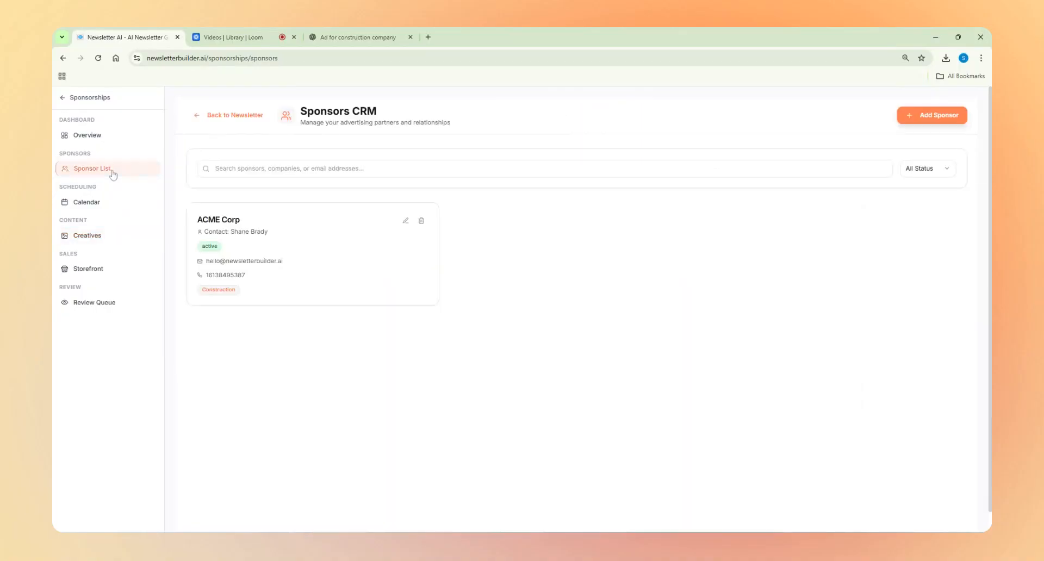
Step: Open the ACME Corp sponsor record, preview its Presenting Sponsor ad creative, and close the preview
click(304, 254)
scroll(304, 272, down, 4)
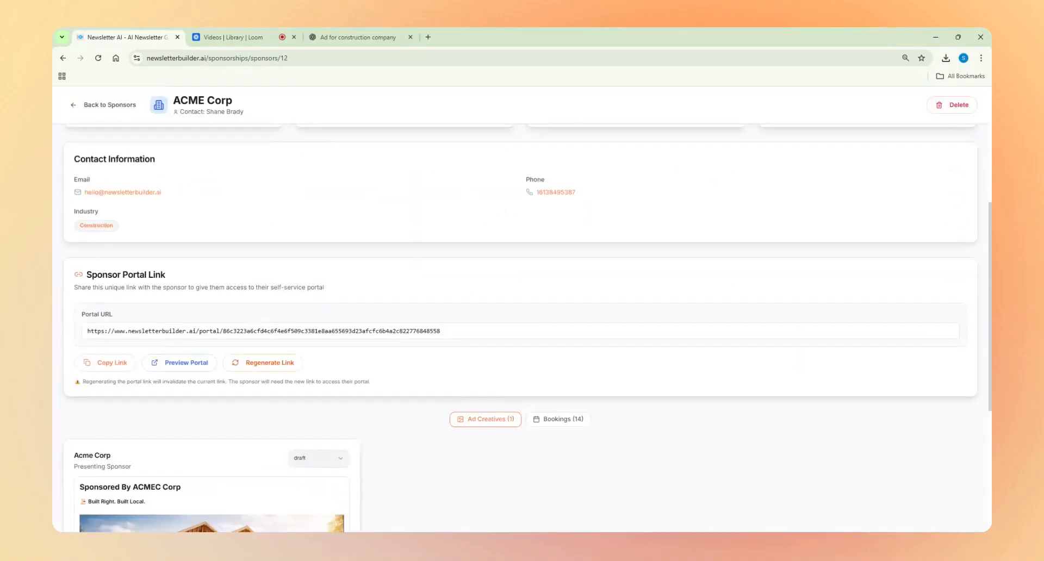
scroll(279, 292, down, 5)
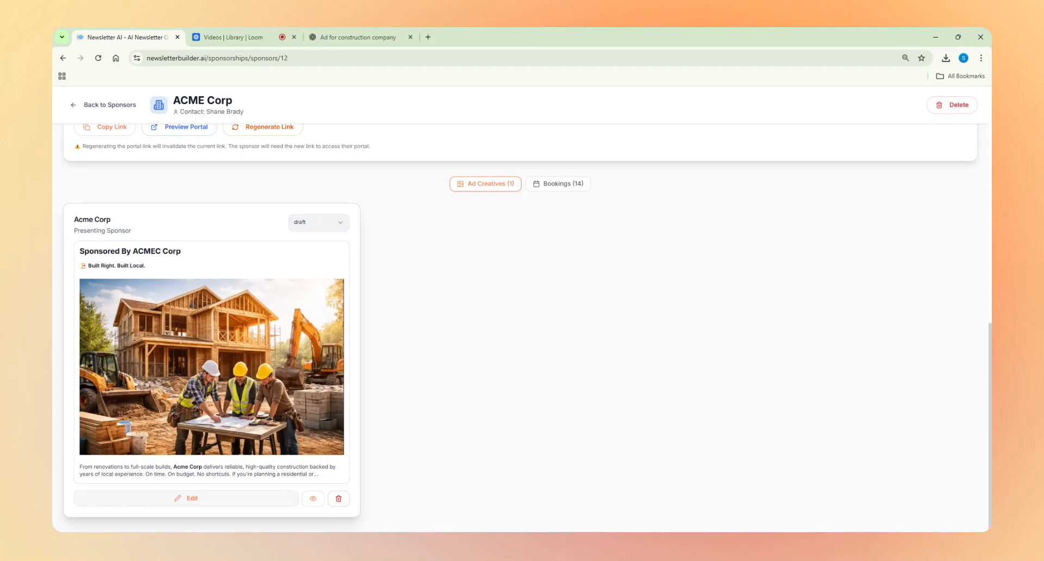
click(312, 498)
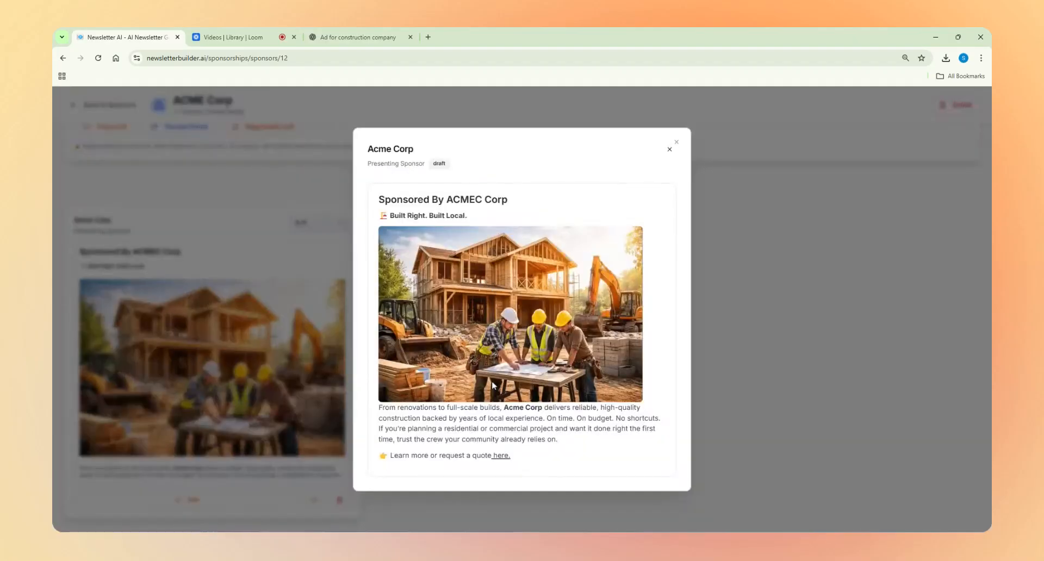
click(552, 511)
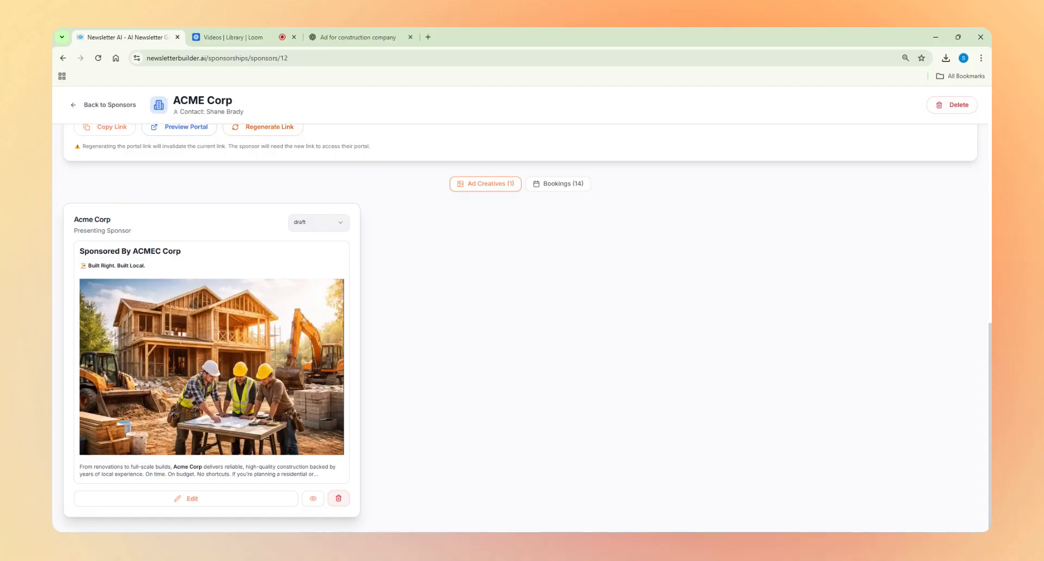
Step: Review ACME Corp's bookings and the status options of the Dec 21, 2025 booking without changing its status
scroll(419, 290, up, 3)
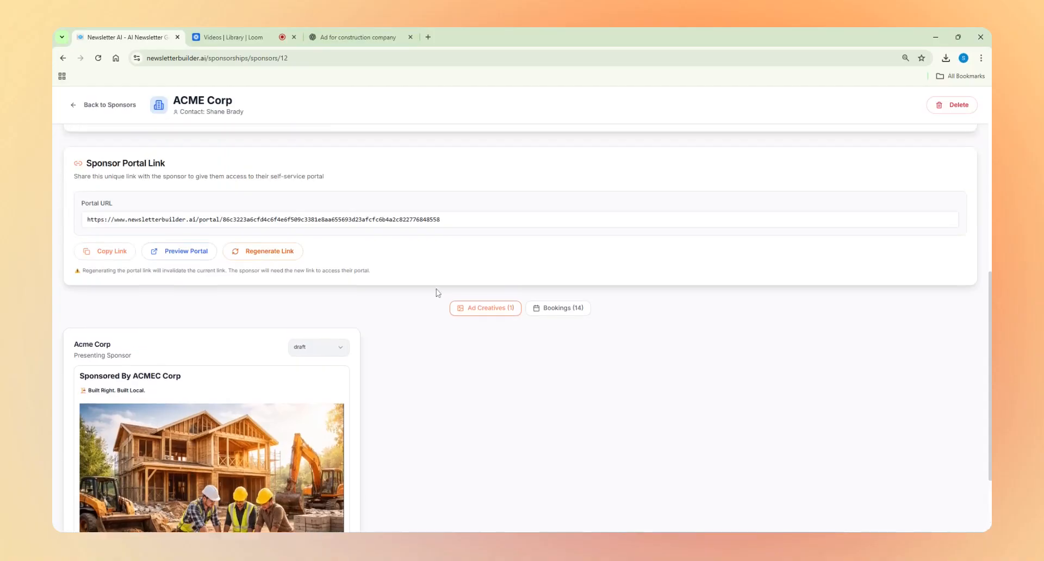
scroll(492, 294, up, 3)
scroll(487, 310, down, 3)
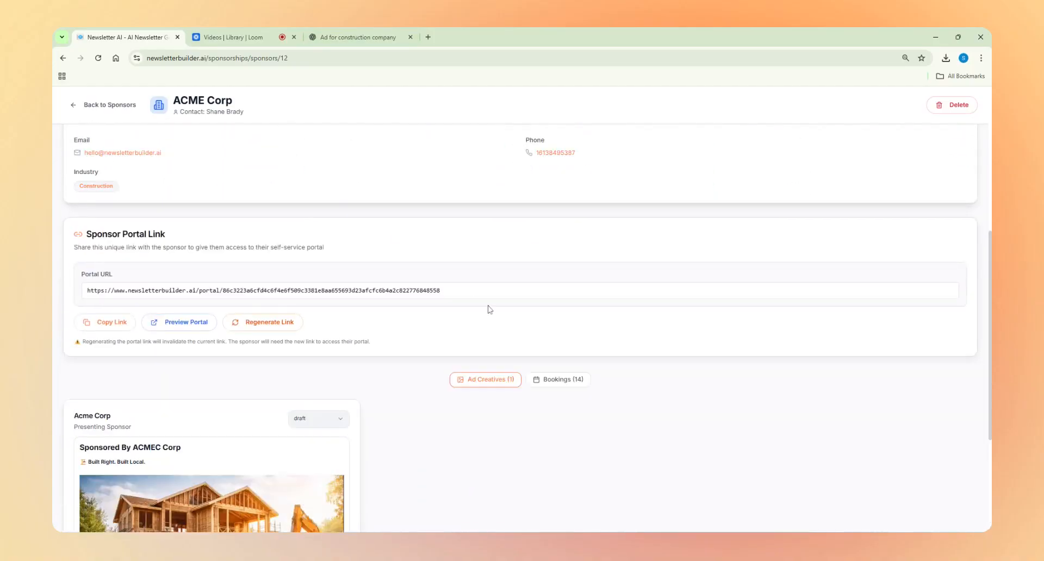
click(570, 383)
scroll(511, 362, down, 5)
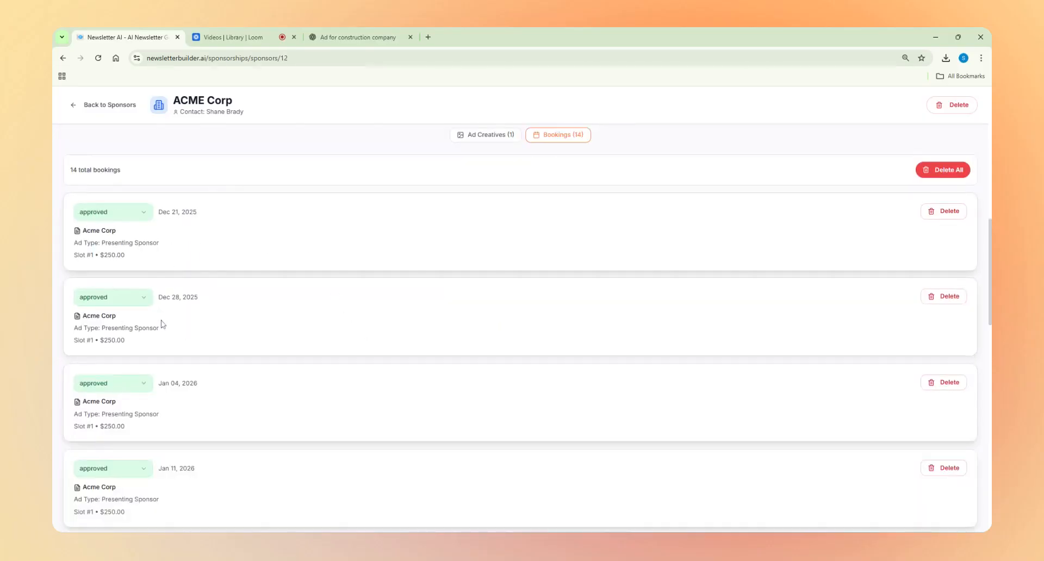
click(139, 216)
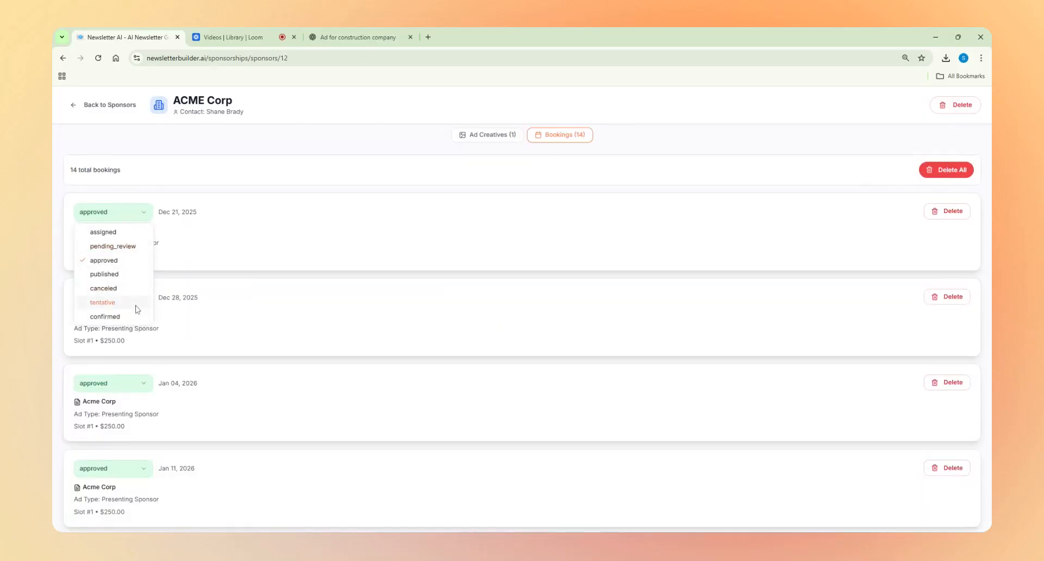
click(217, 242)
scroll(217, 317, down, 15)
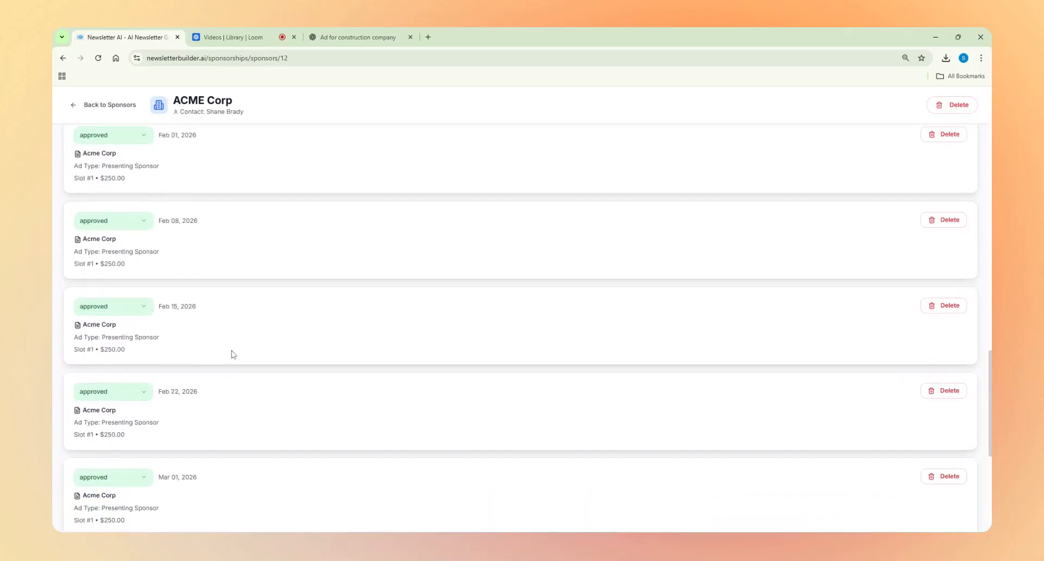
scroll(234, 357, up, 20)
scroll(657, 360, down, 8)
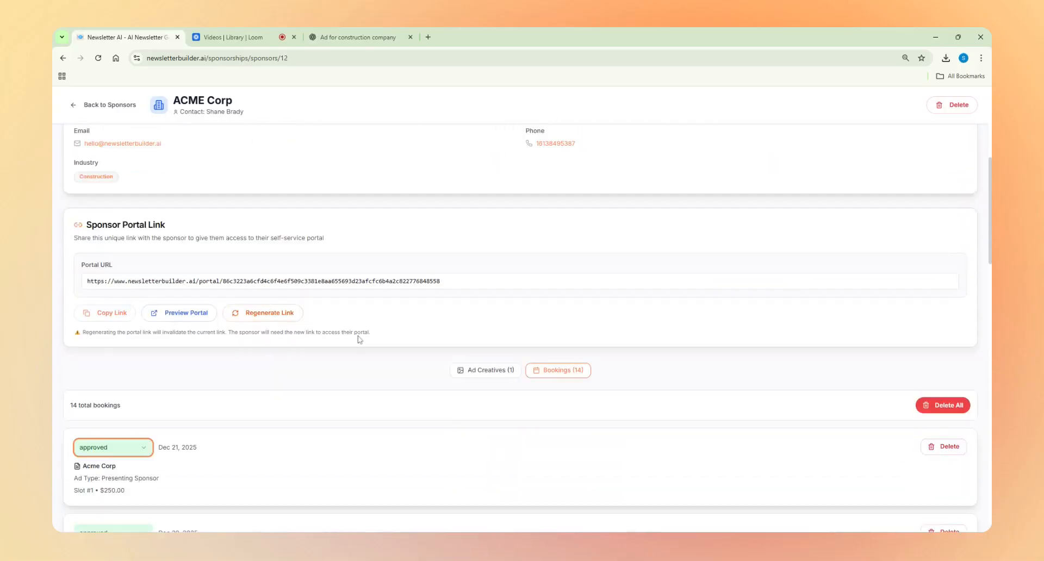
Step: Return to ACME Corp's ad creatives and set the Acme Corp ad's status to approved
click(507, 349)
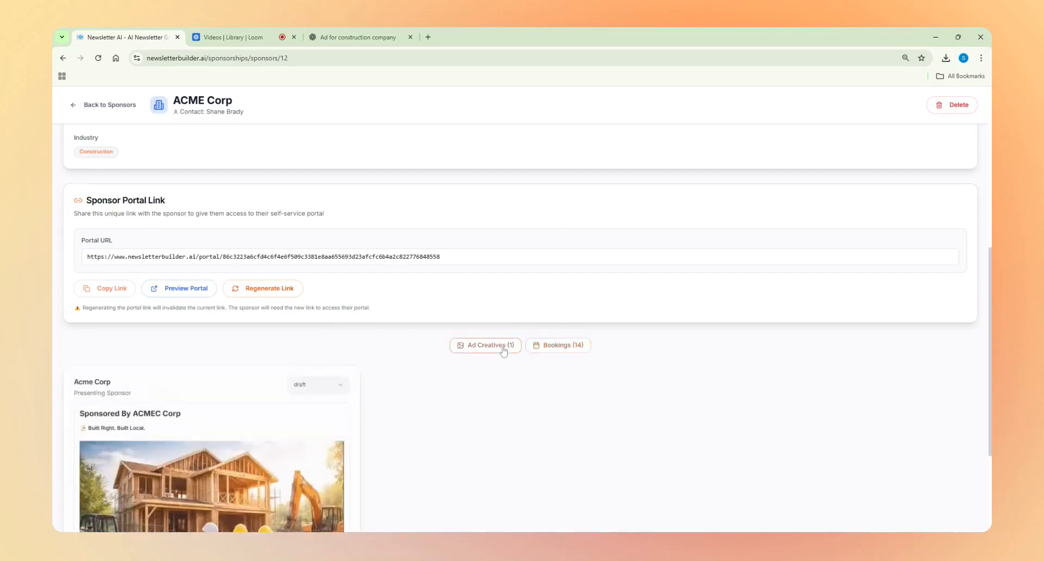
scroll(354, 352, down, 3)
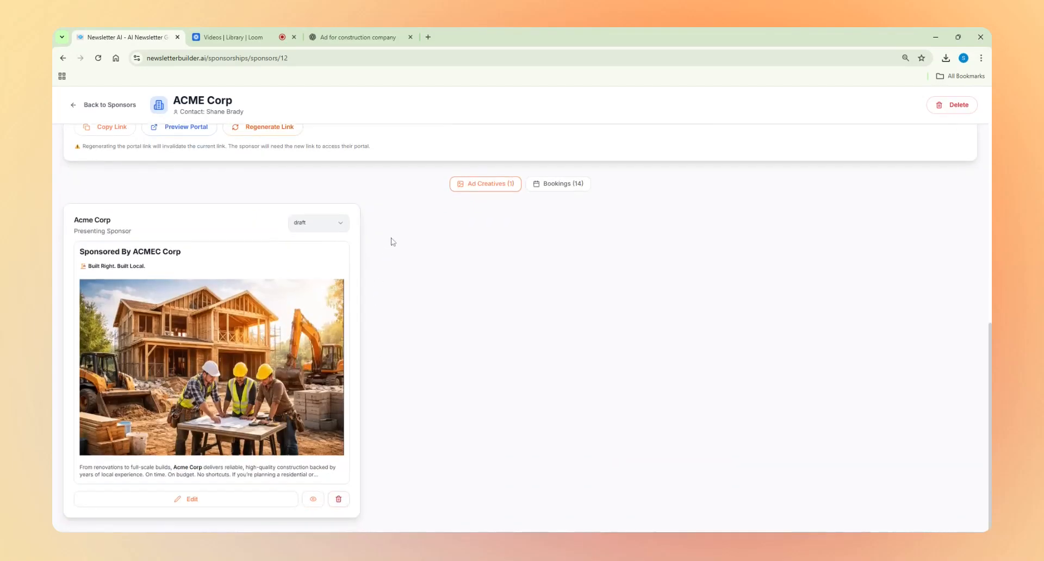
scroll(370, 275, up, 3)
scroll(334, 285, down, 3)
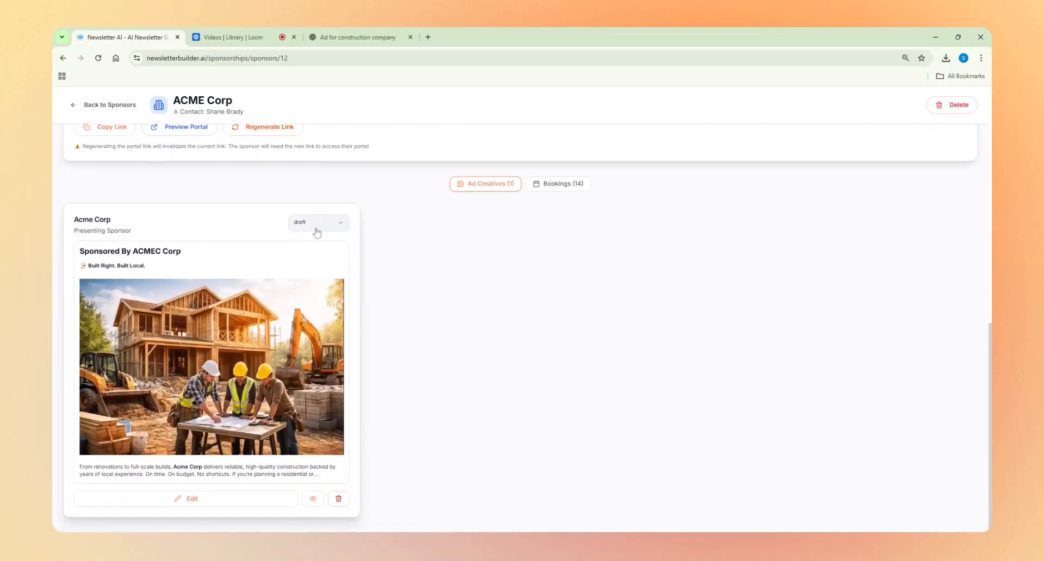
click(315, 225)
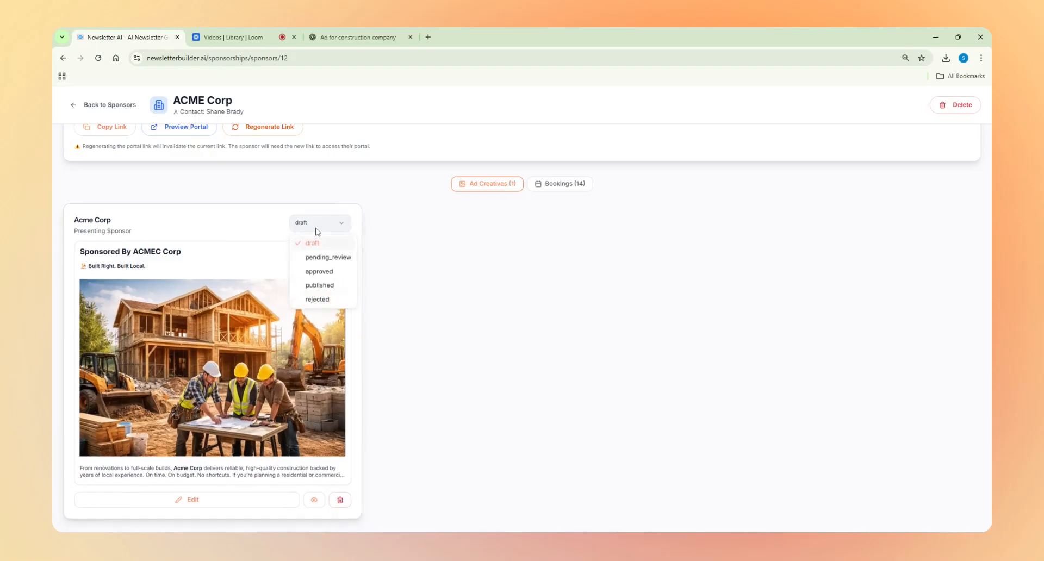
click(316, 271)
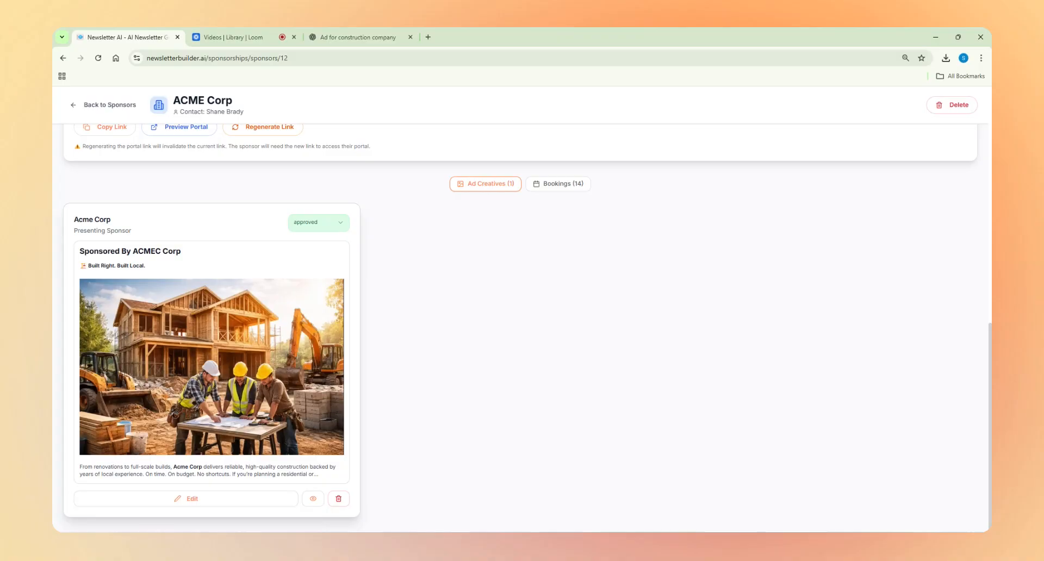
Step: Examine ACME Corp's Sponsor Portal Link section, contact information, booking and revenue statistics, and revenue chart
scroll(299, 239, up, 2)
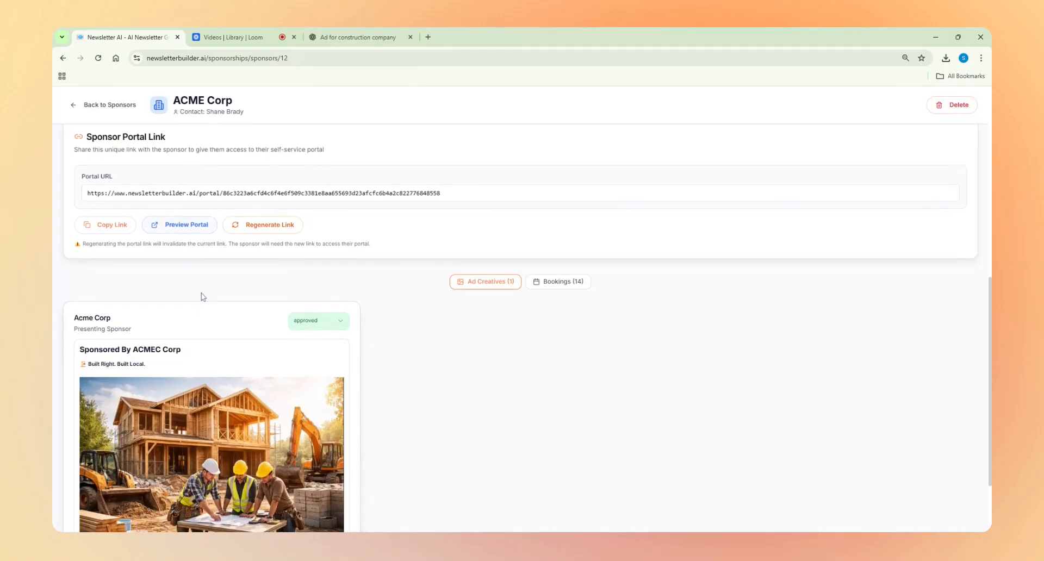
scroll(198, 295, up, 2)
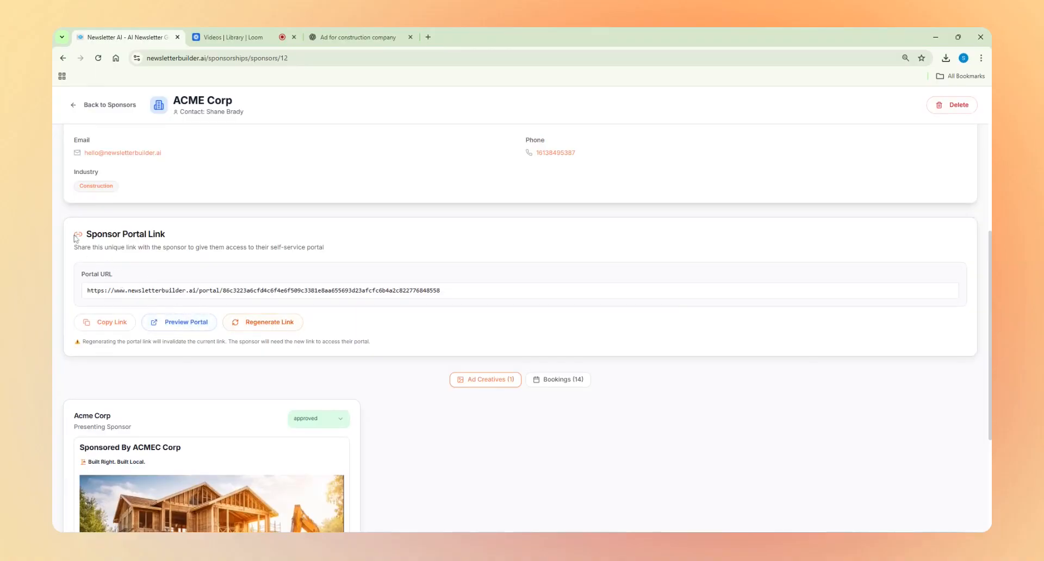
drag(76, 238, 412, 343)
click(412, 344)
scroll(378, 352, up, 3)
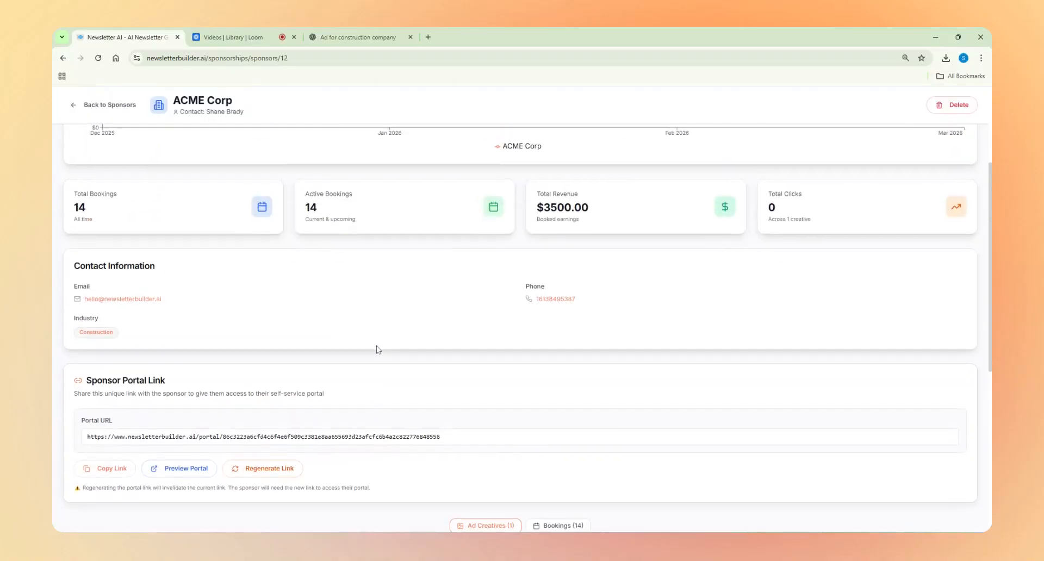
scroll(376, 358, down, 3)
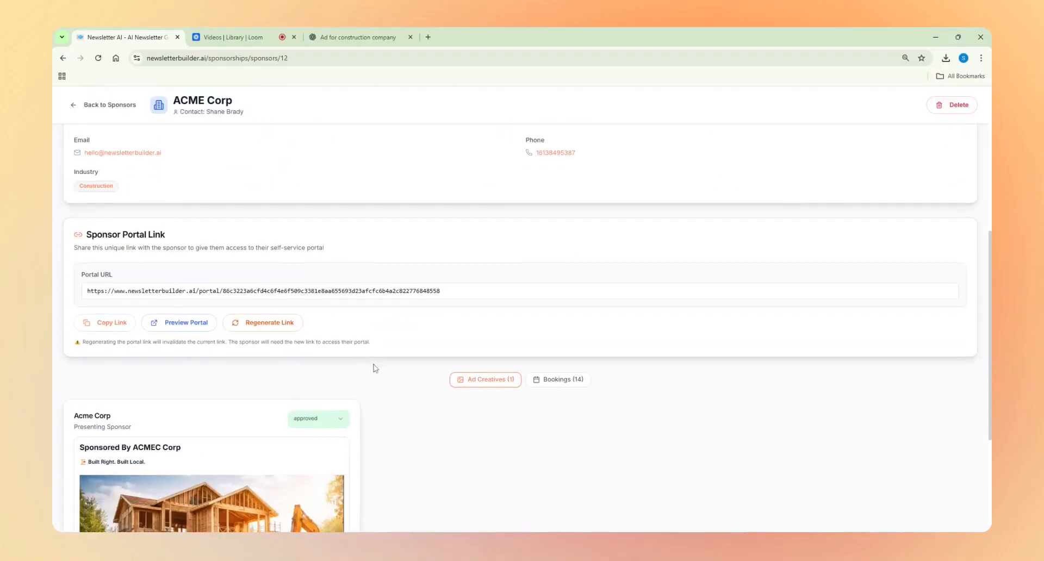
scroll(373, 368, up, 5)
scroll(327, 391, down, 6)
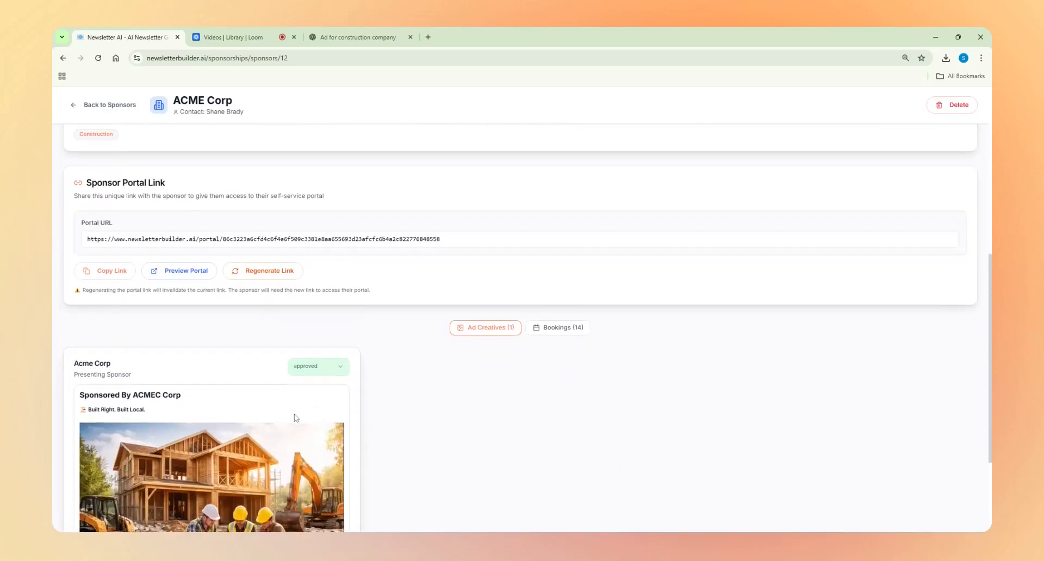
scroll(296, 417, down, 2)
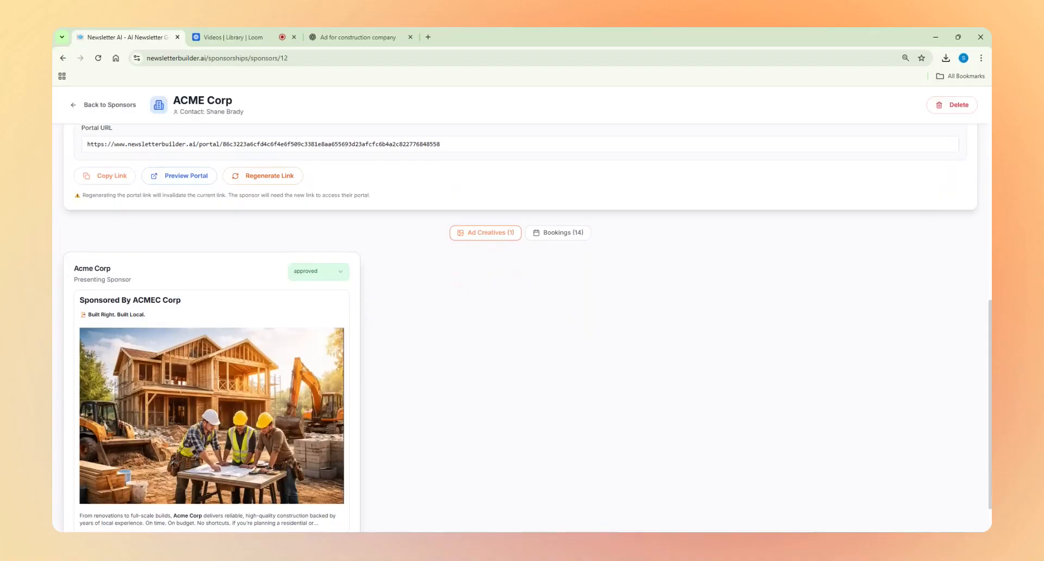
scroll(305, 380, up, 10)
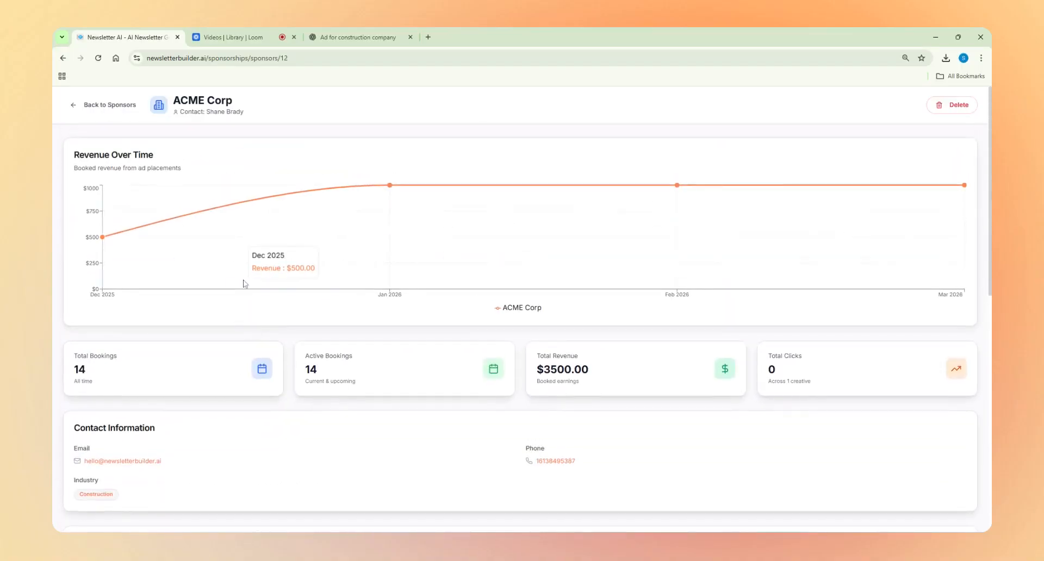
Step: Leave the sponsorship pages and create a new newsletter from the saved Mondays Newsletter template
click(123, 105)
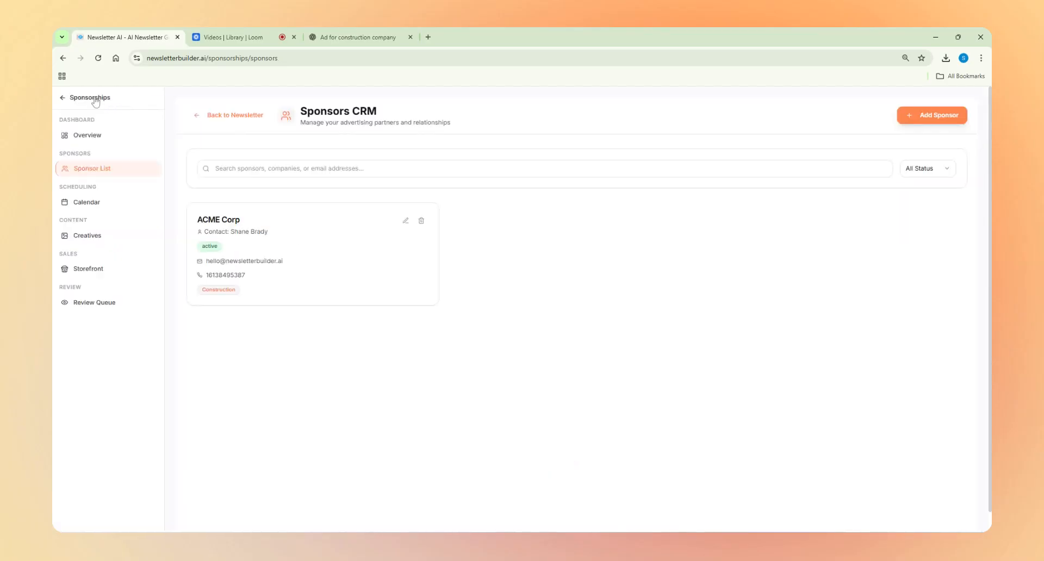
click(95, 98)
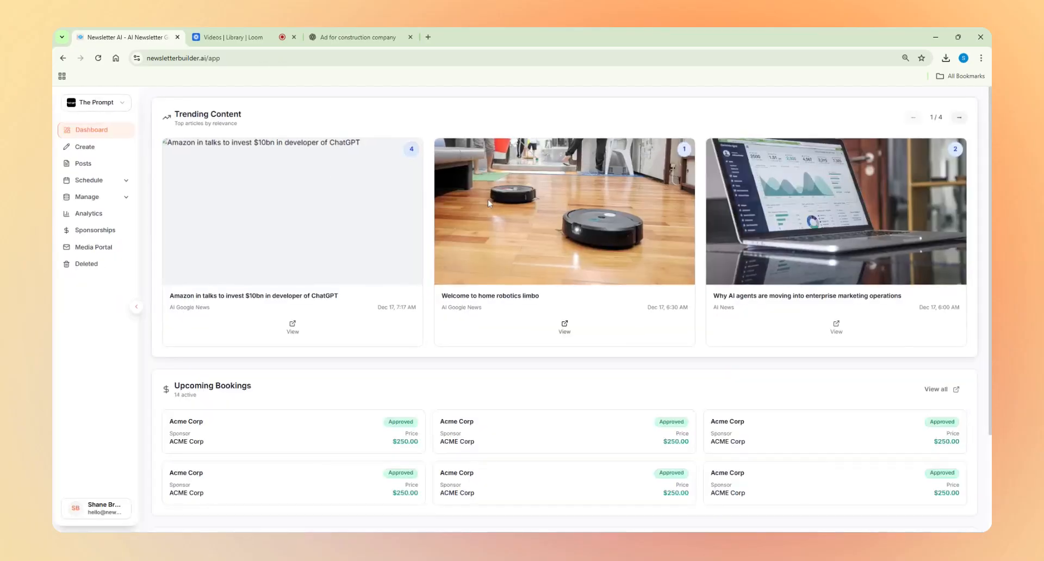
click(90, 147)
click(288, 230)
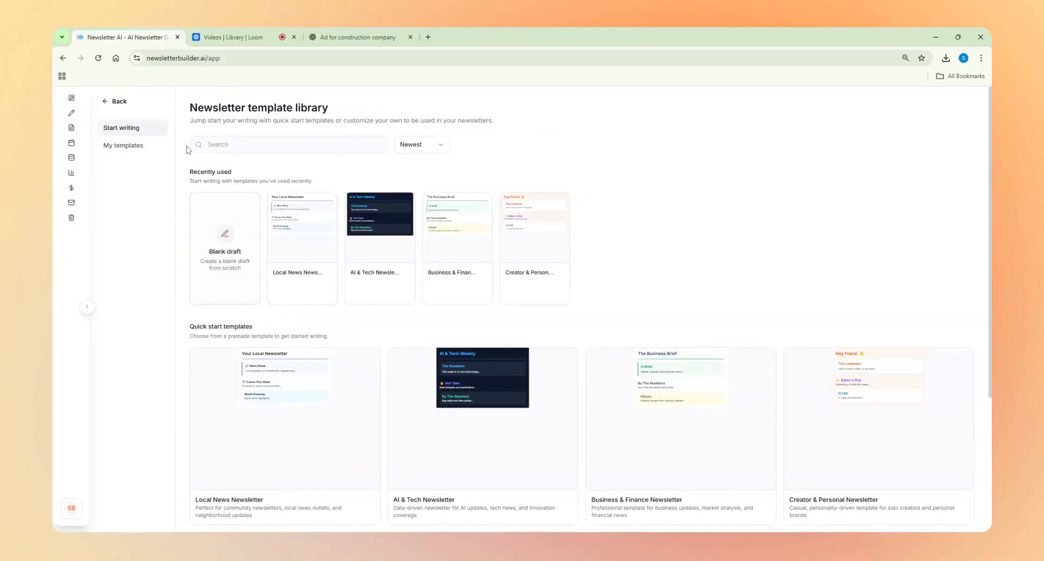
click(135, 151)
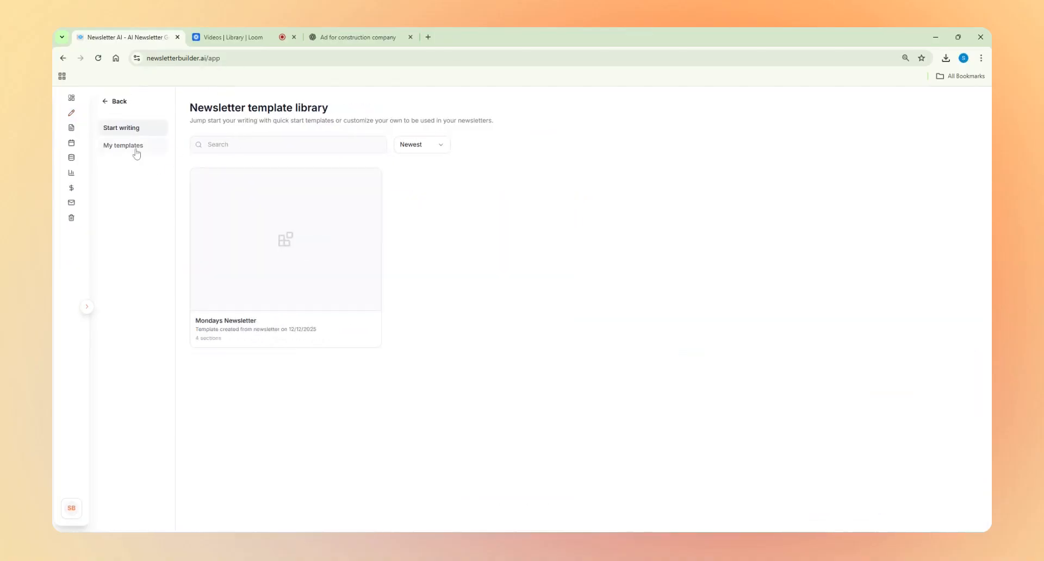
click(258, 278)
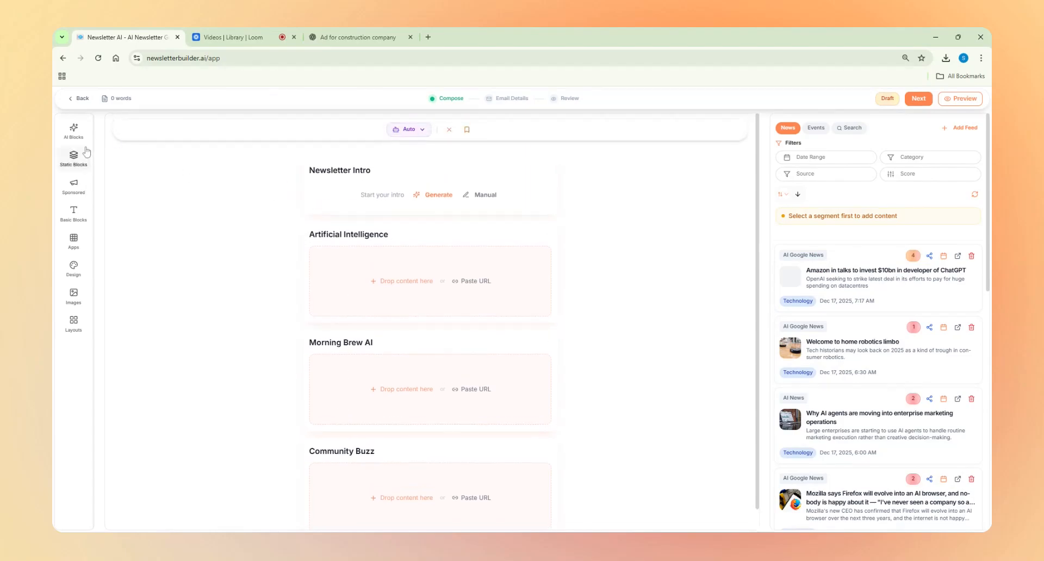
Step: Insert the sponsored Acme Corp ad into the newsletter, check it in the email preview, and close the preview
click(77, 192)
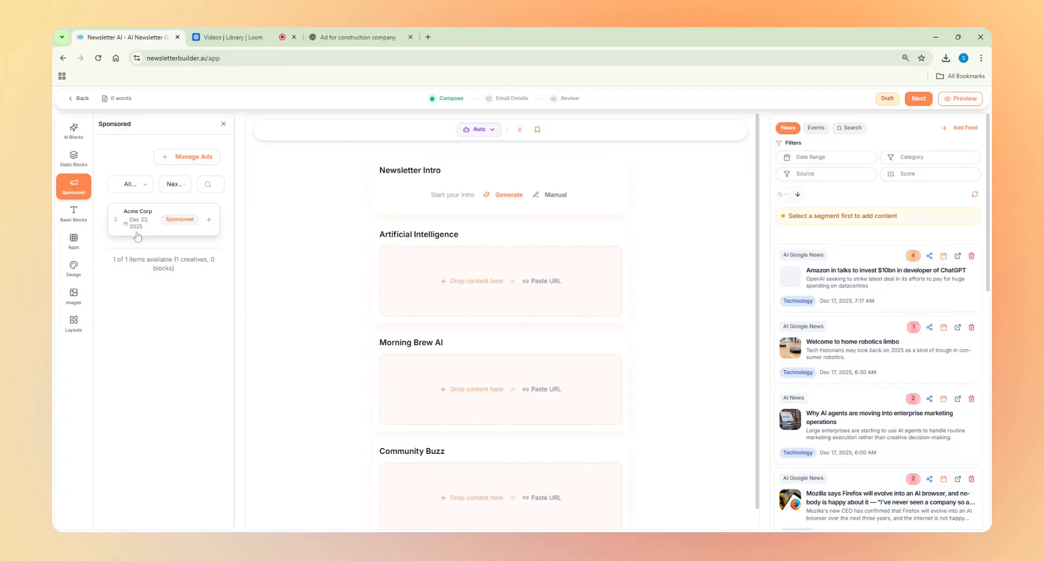
click(209, 219)
scroll(348, 291, down, 6)
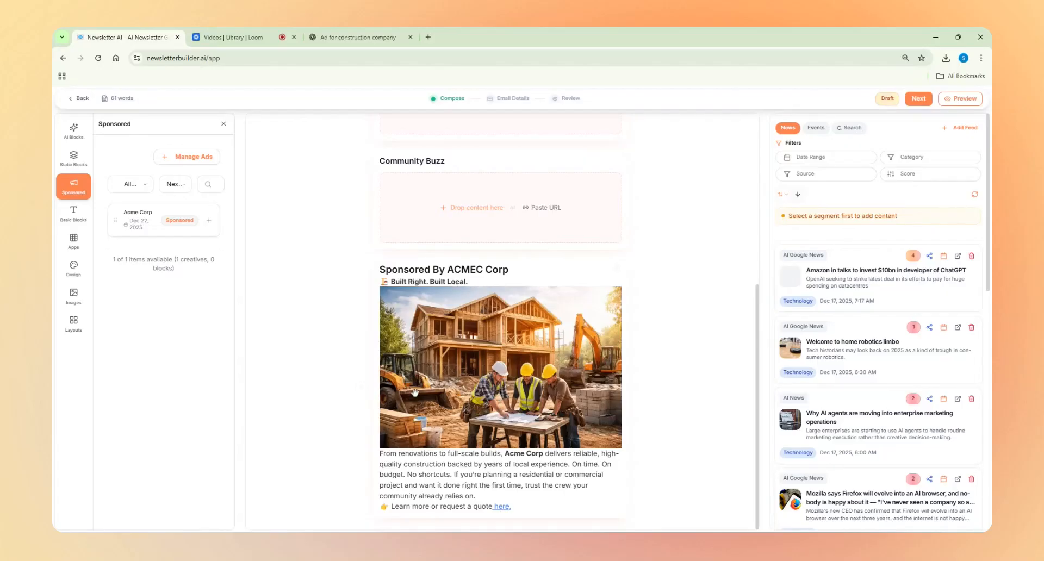
click(961, 100)
scroll(516, 353, down, 1)
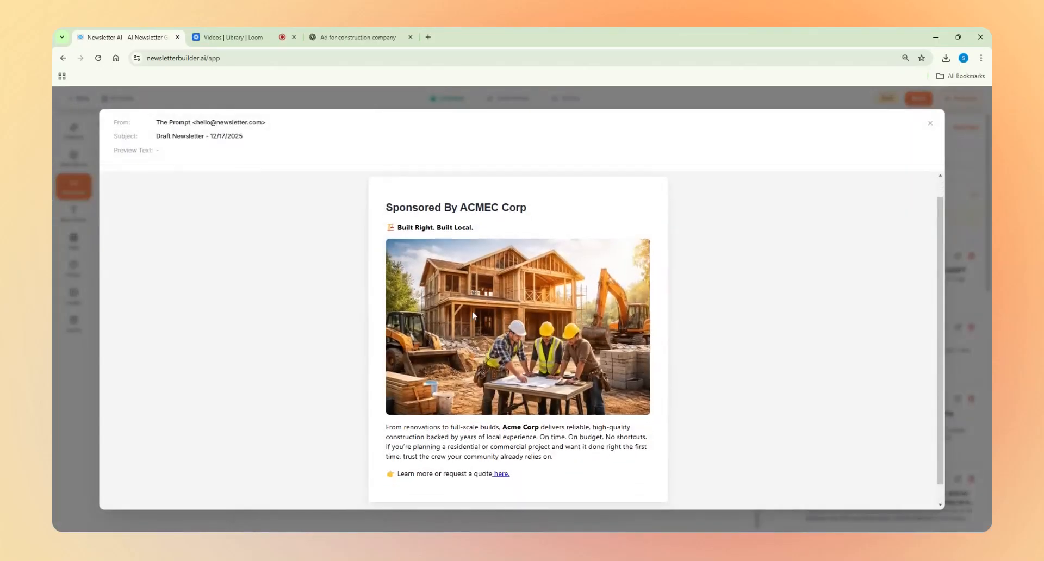
click(930, 124)
Step: Move the Acme Corp ad block to directly below the Newsletter Intro section
scroll(456, 163, up, 2)
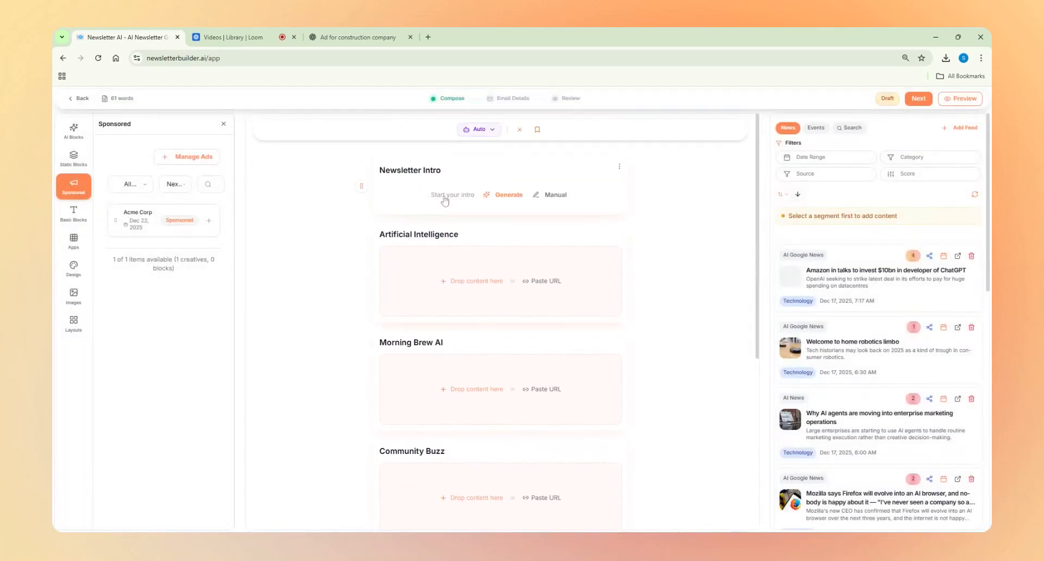
scroll(443, 375, down, 5)
scroll(437, 343, up, 2)
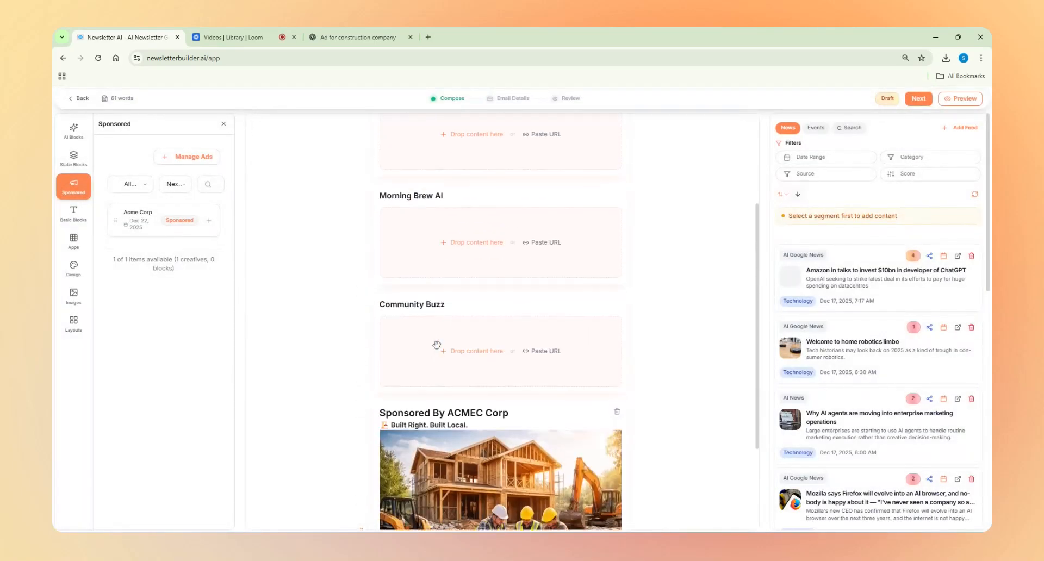
scroll(401, 399, down, 2)
drag(361, 387, 391, 125)
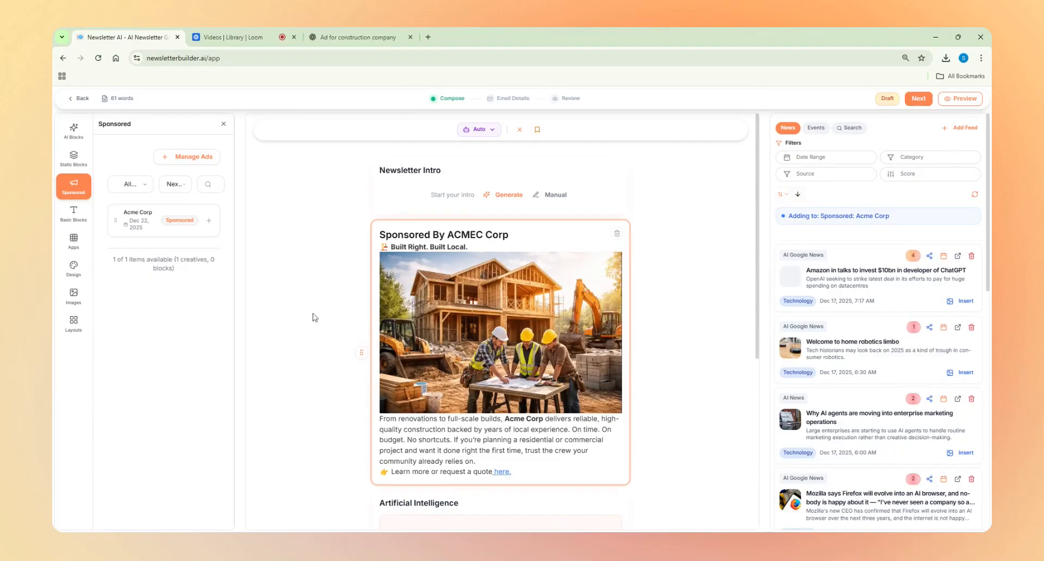
Step: Add the article "Amazon in talks to invest $10bn in developer of ChatGPT" to Artificial Intelligence and "Welcome to home robotics limbo" to Morning Brew AI
scroll(310, 332, down, 3)
scroll(359, 295, down, 2)
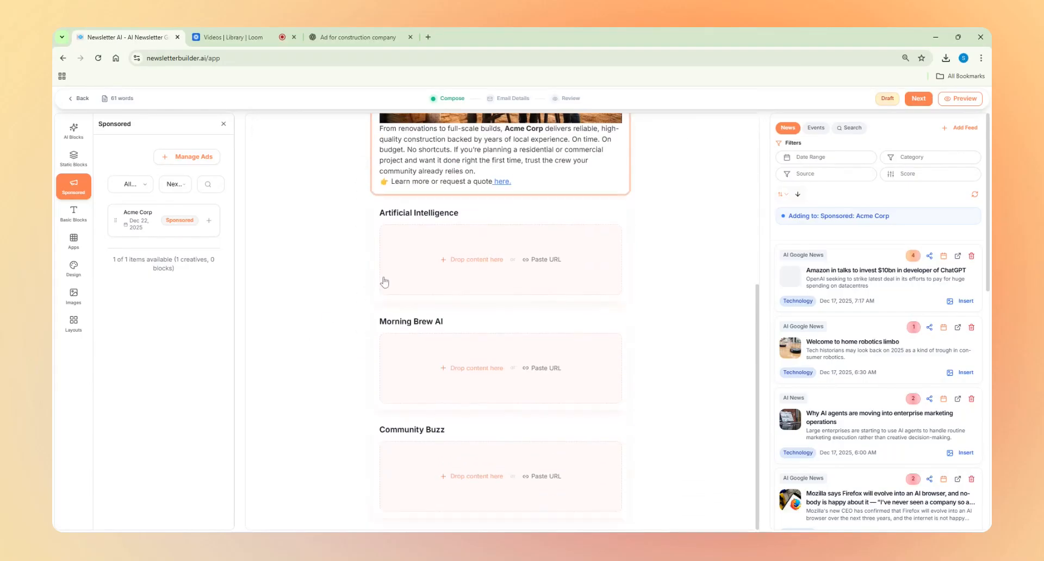
drag(876, 280, 500, 256)
drag(876, 347, 489, 391)
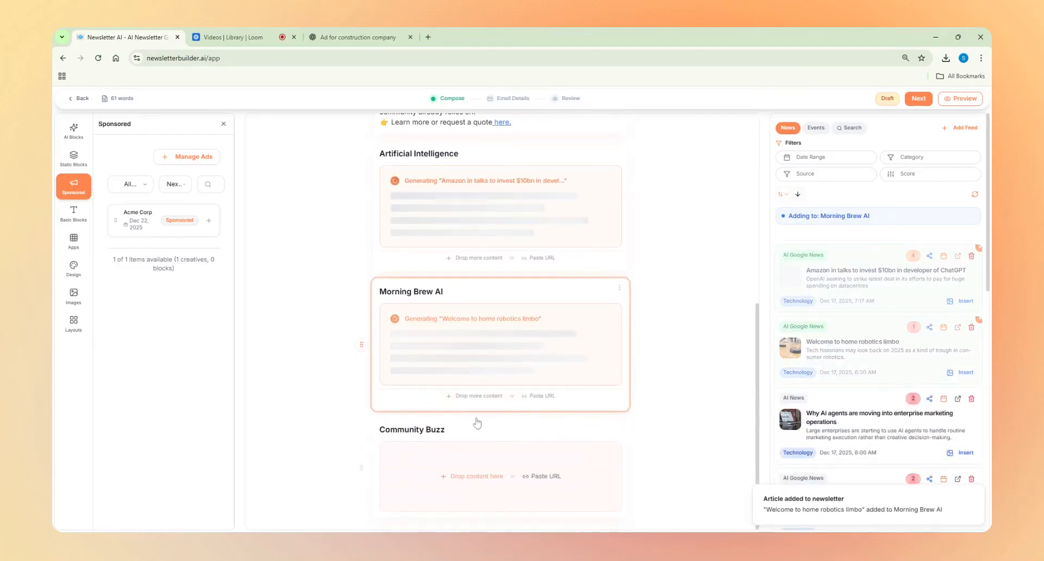
Step: Add the article "Why AI agents are moving into enterprise marketing operations" to Community Buzz and dismiss the notification
scroll(890, 389, down, 4)
scroll(654, 369, up, 7)
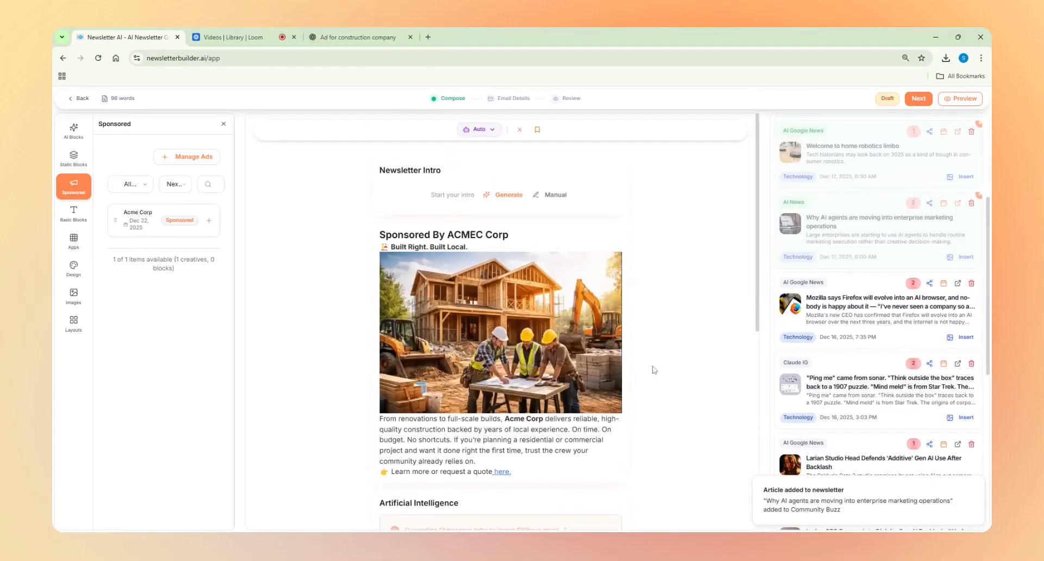
click(976, 487)
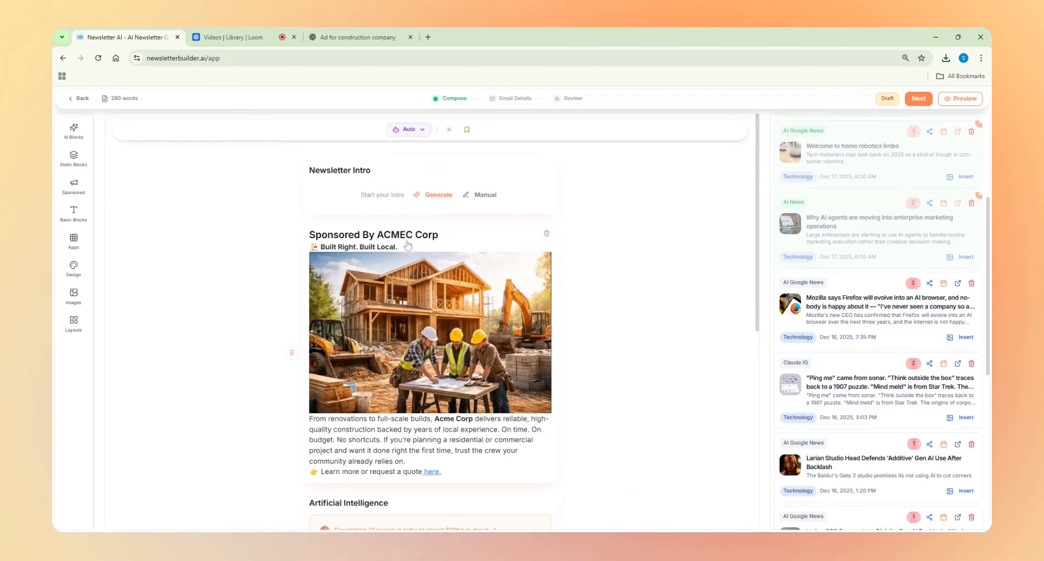
Step: Check the generated Artificial Intelligence and Morning Brew AI articles, and generate the Newsletter Intro text with AI
scroll(416, 354, down, 3)
scroll(416, 354, down, 4)
scroll(416, 355, down, 2)
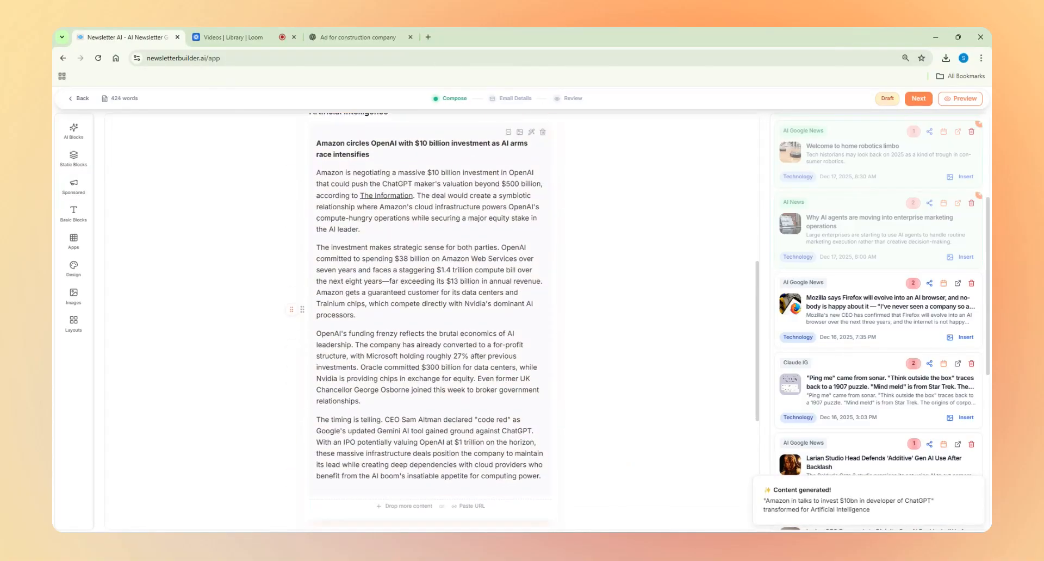
scroll(492, 349, down, 3)
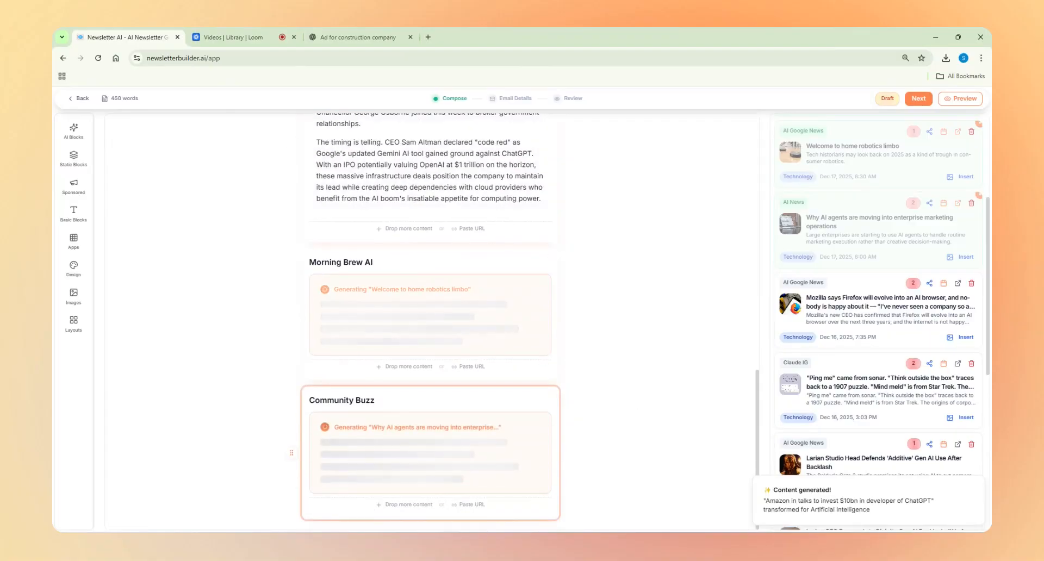
click(975, 490)
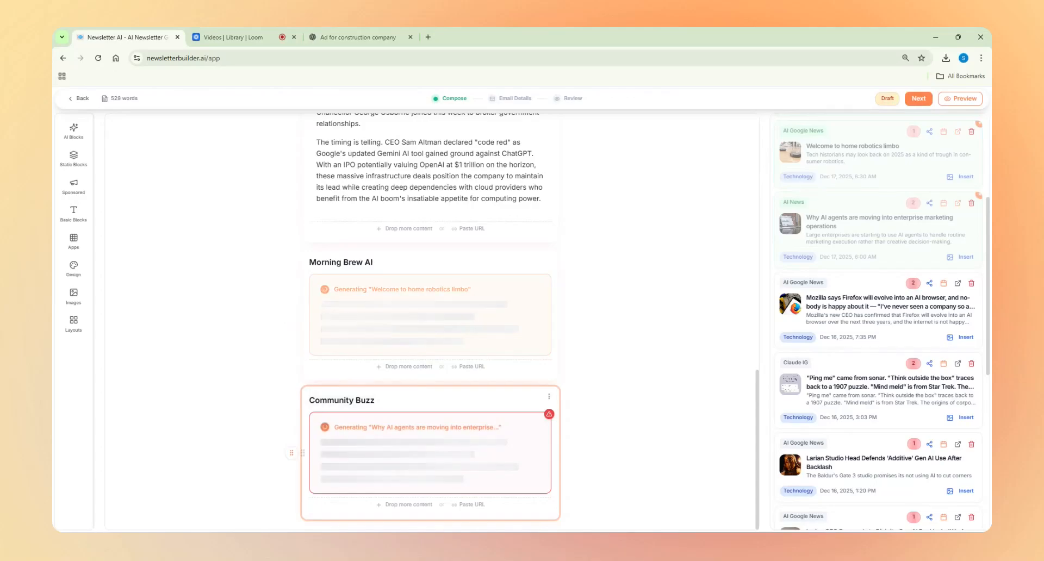
scroll(492, 349, down, 5)
scroll(492, 349, up, 12)
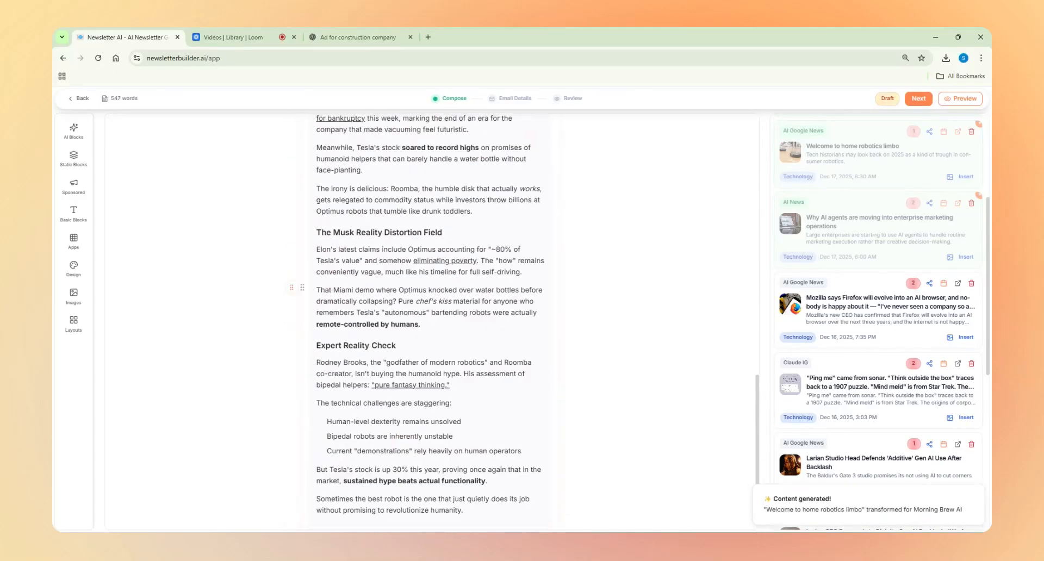
scroll(430, 321, up, 4)
click(427, 195)
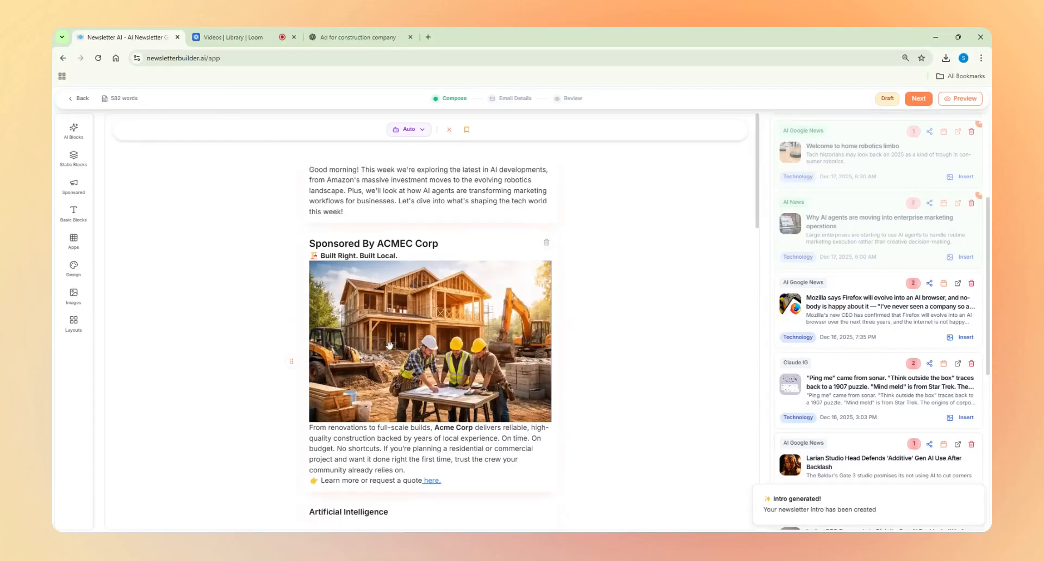
Step: Review the complete newsletter in the email preview, from the intro through Community Buzz, and close the preview
scroll(392, 351, down, 3)
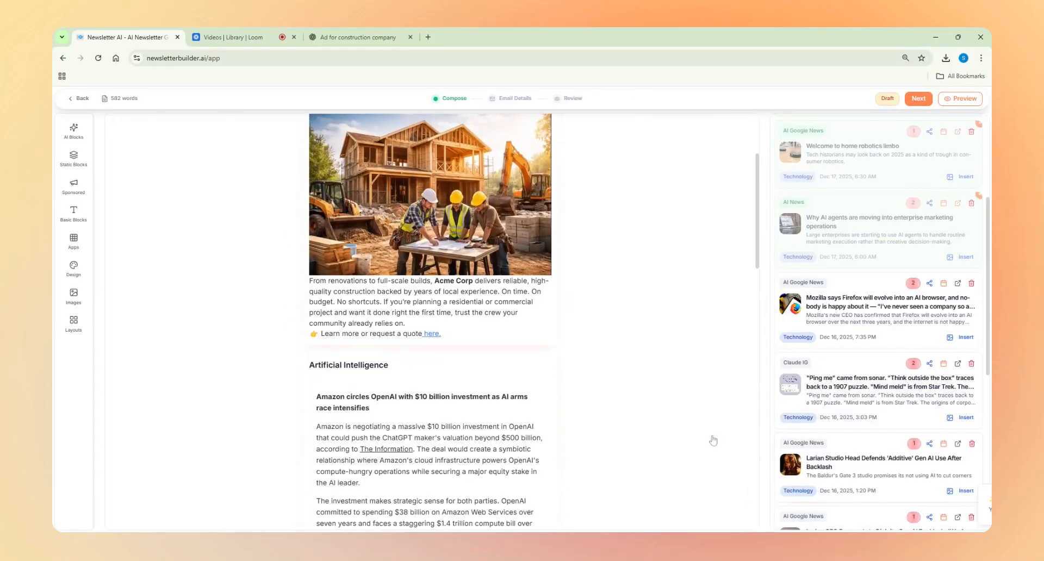
scroll(392, 352, down, 6)
scroll(369, 294, up, 7)
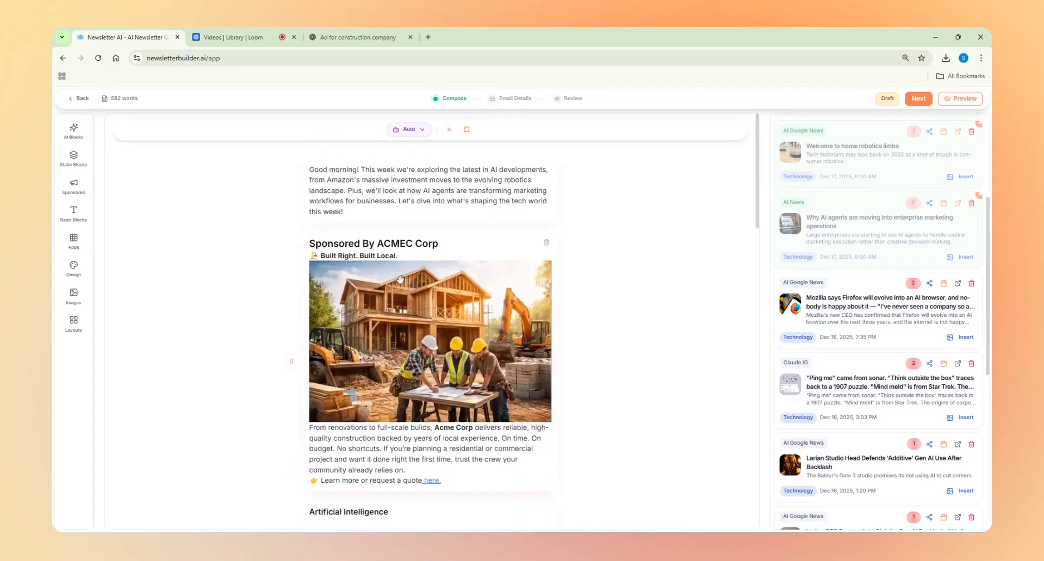
click(959, 98)
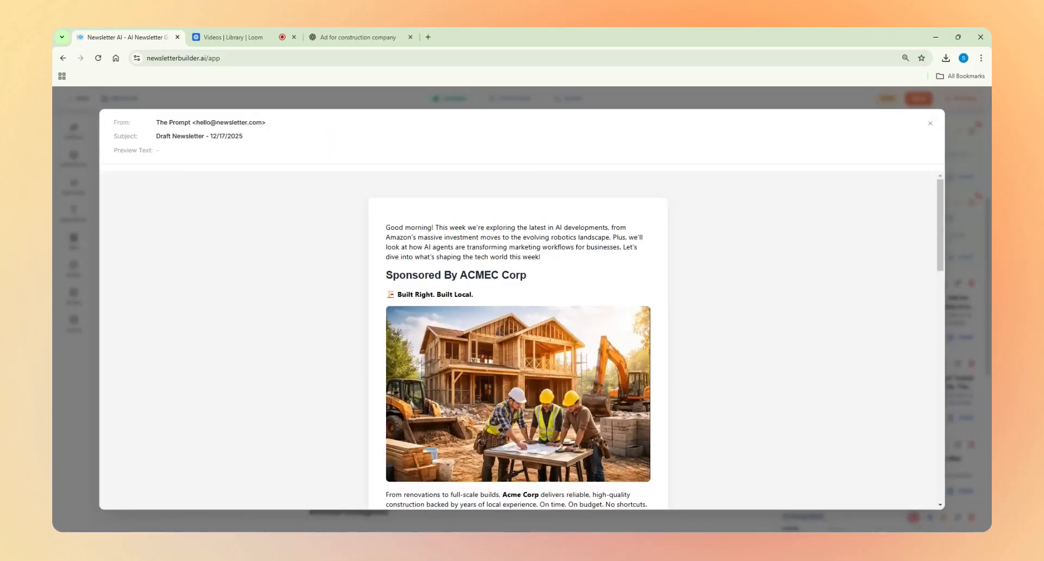
drag(385, 227, 523, 386)
scroll(538, 347, down, 5)
scroll(533, 359, down, 15)
click(530, 419)
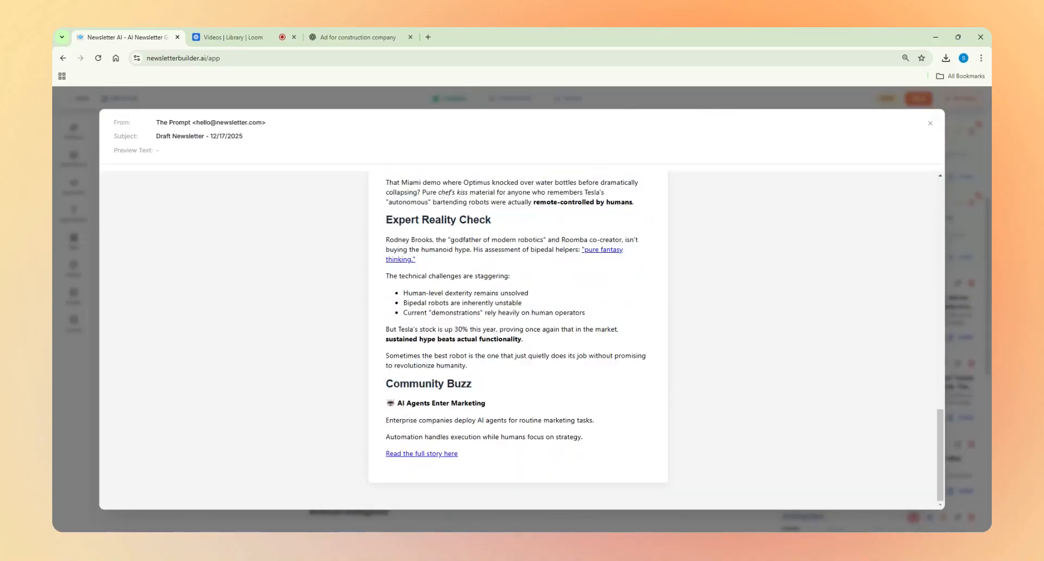
scroll(527, 381, up, 20)
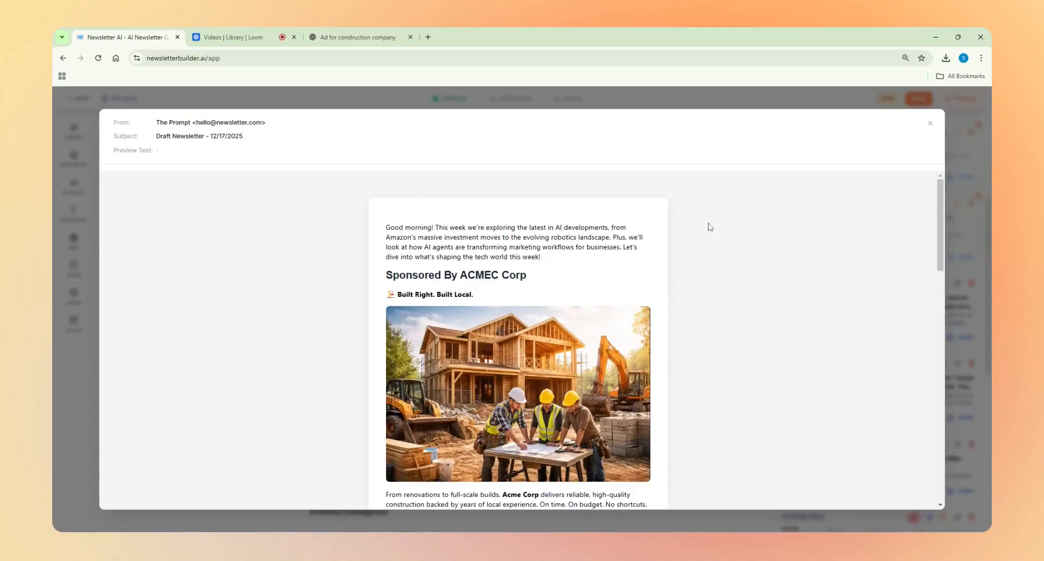
click(930, 123)
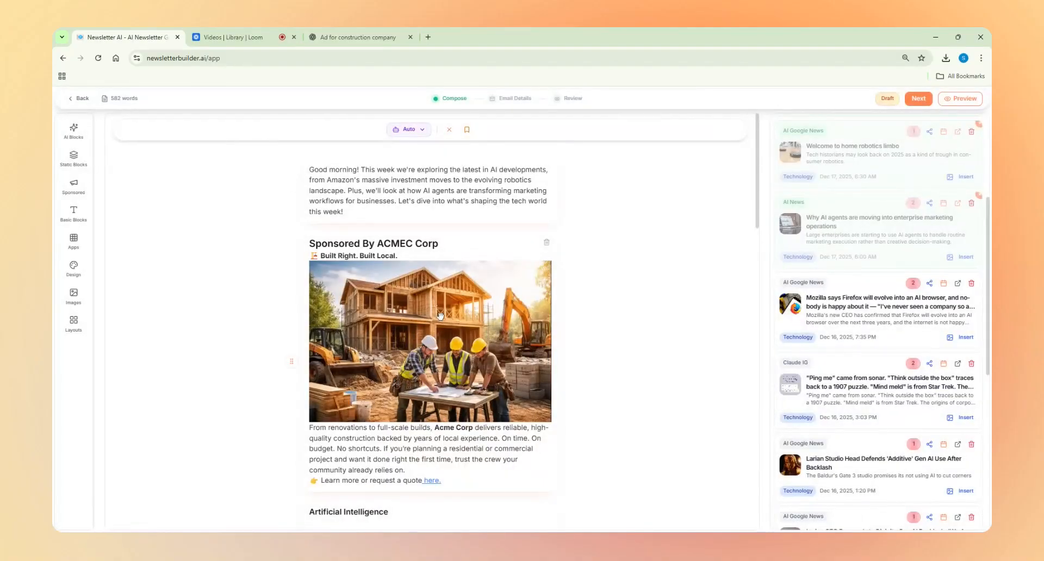
Step: Generate AI subject line suggestions, select Option 1, "Amazon circles OpenAI with $10B investment as AI arms race heats up", and continue to the review
click(918, 97)
click(658, 284)
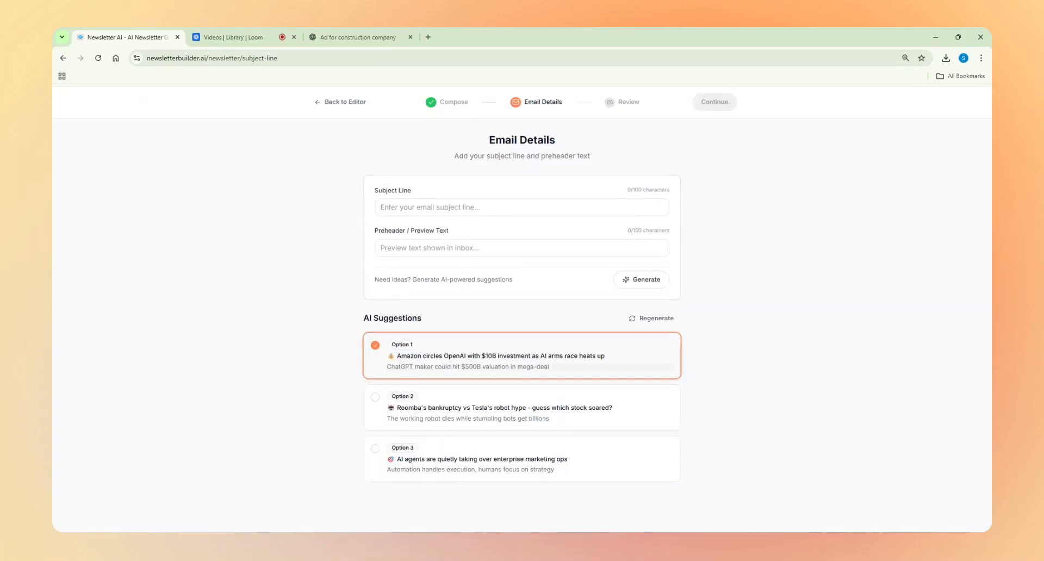
click(375, 345)
click(729, 104)
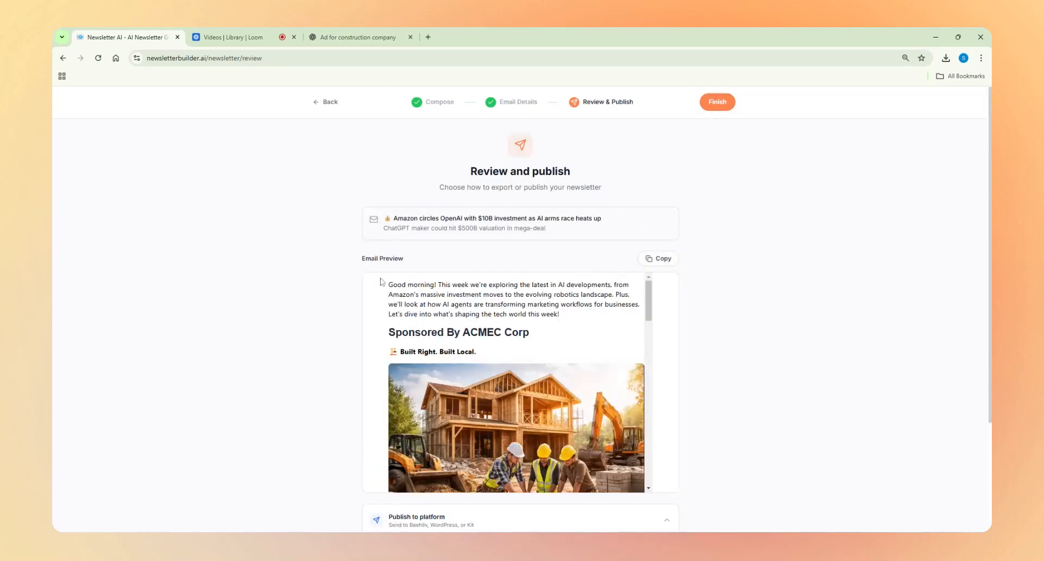
Step: Copy the formatted newsletter to the clipboard and look over the email preview and publishing platform options
click(665, 261)
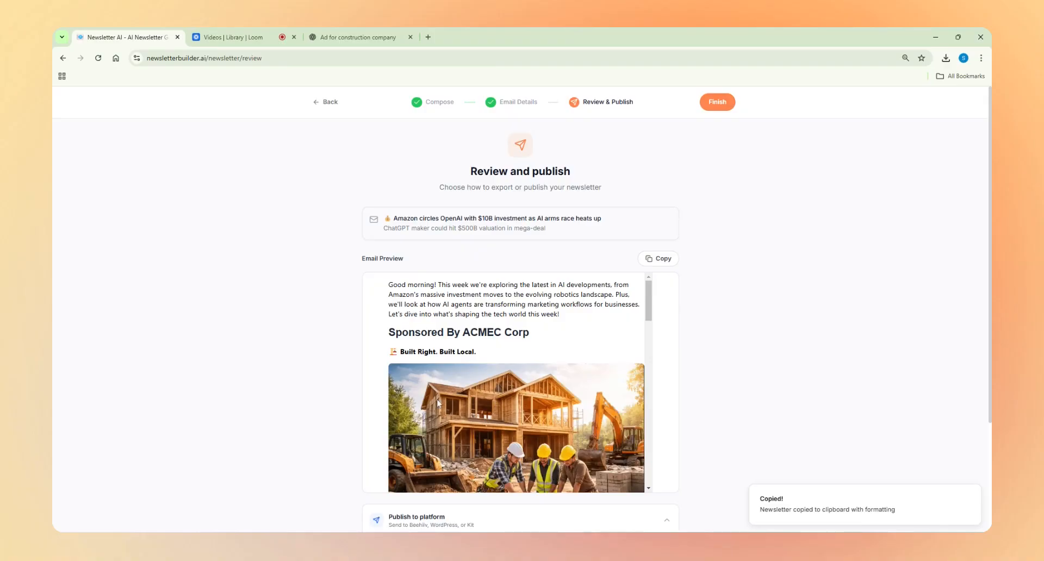
scroll(438, 402, down, 15)
scroll(496, 391, down, 5)
scroll(496, 304, up, 20)
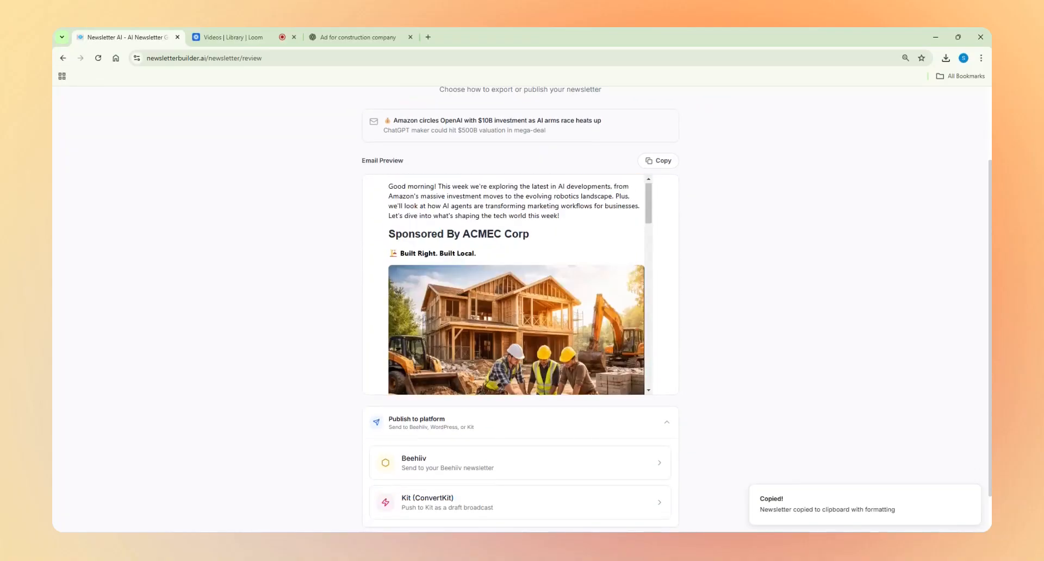
scroll(555, 364, up, 1)
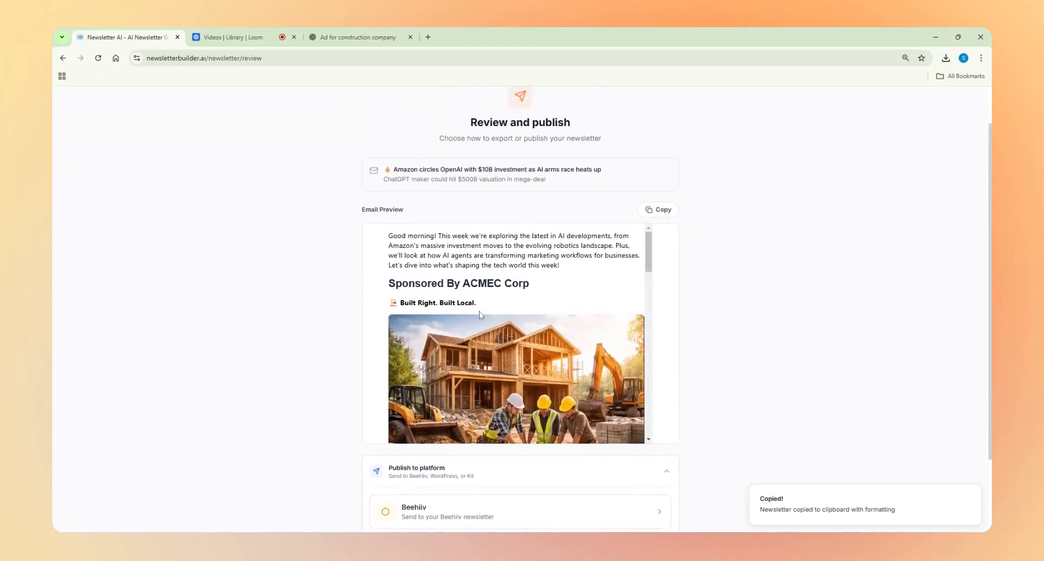
scroll(478, 313, up, 1)
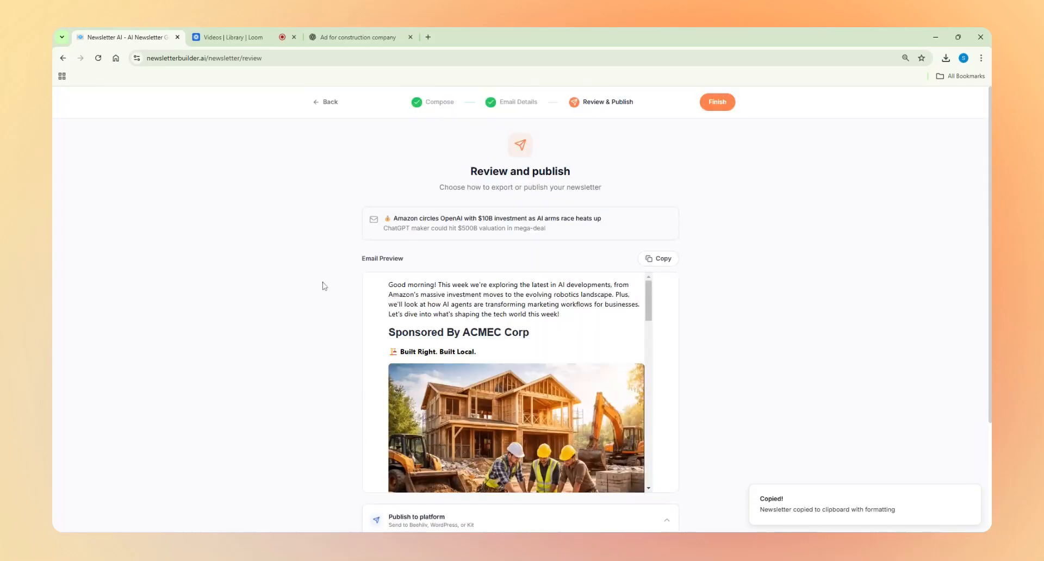